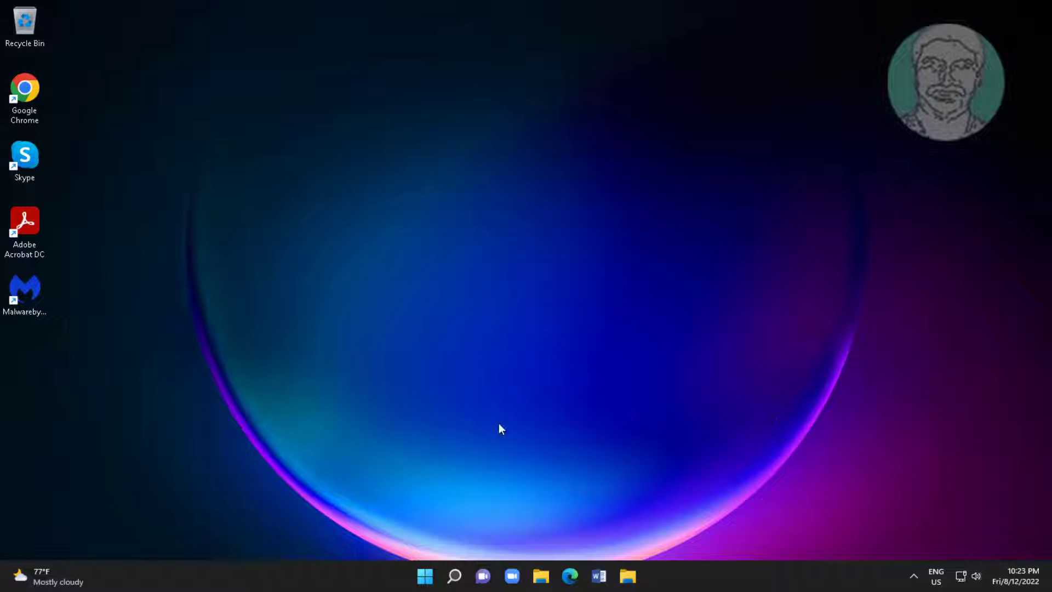
# Step: Search Windows for 'services' to bring up the Services app
pyautogui.click(455, 575)
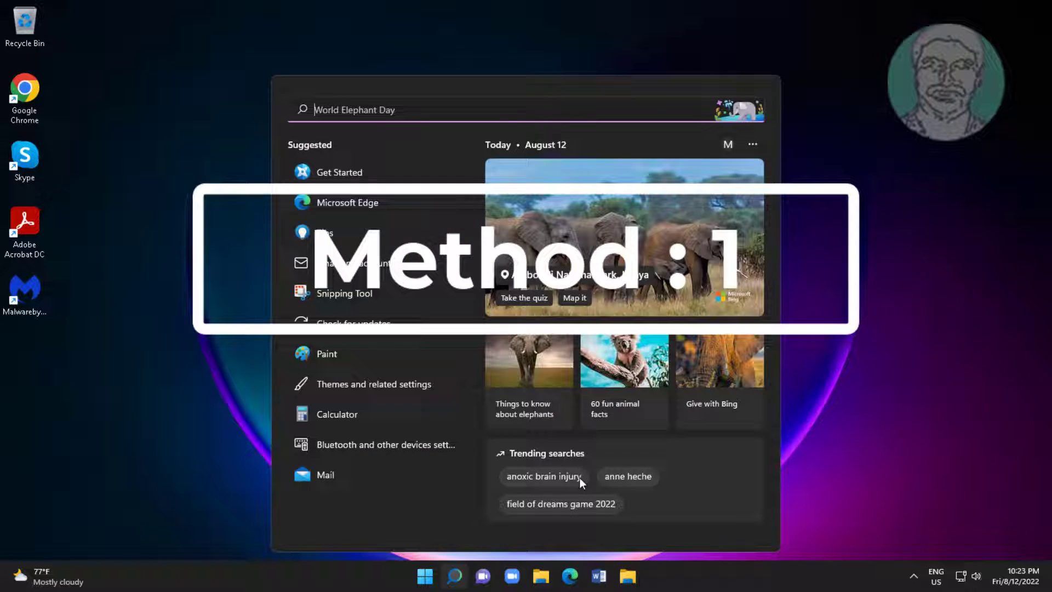
pyautogui.write('serv')
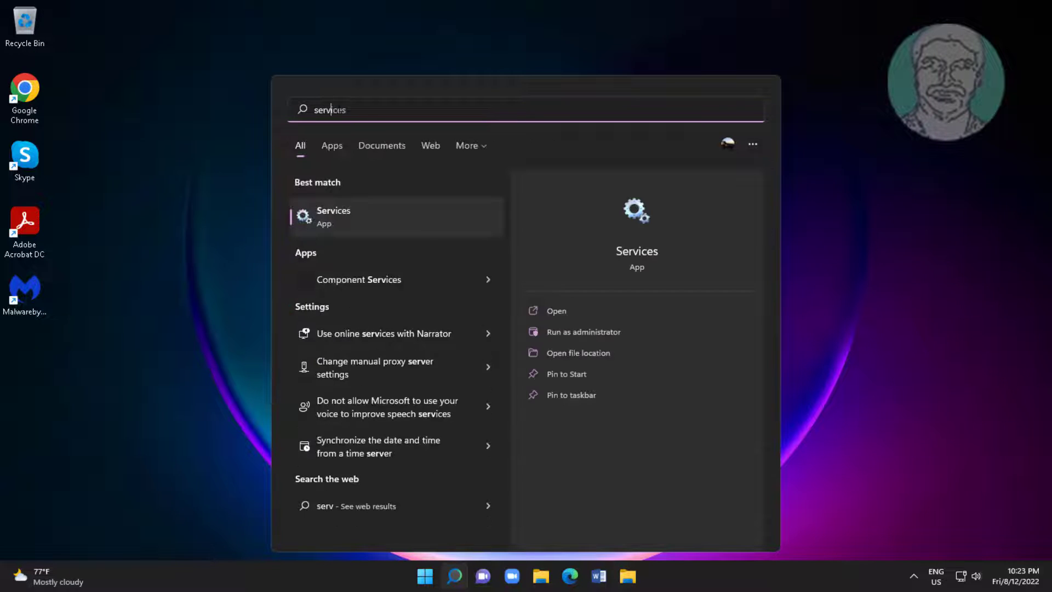
pyautogui.write('ices')
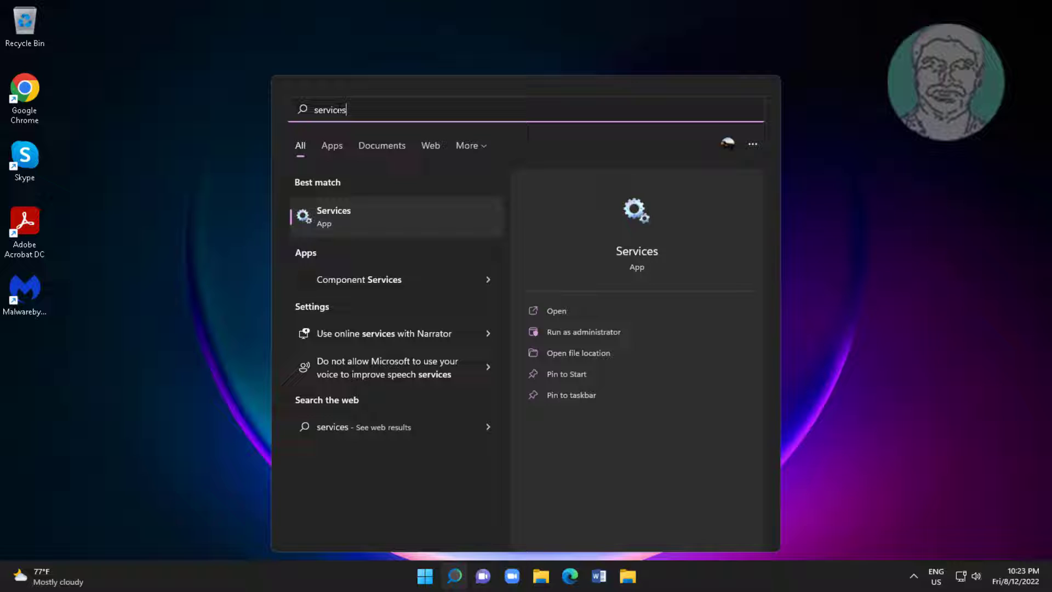
# Step: Launch Services, stop the Windows Update service, and minimize Services to reveal the desktop
pyautogui.click(321, 213)
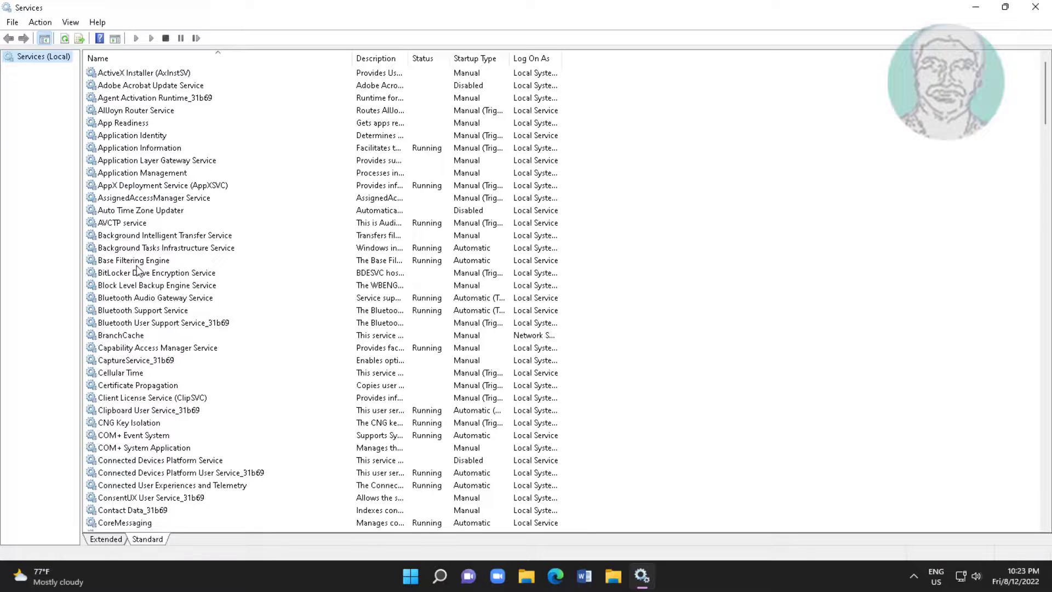
pyautogui.click(141, 262)
pyautogui.press('w')
pyautogui.scroll(-5, 168, 303)
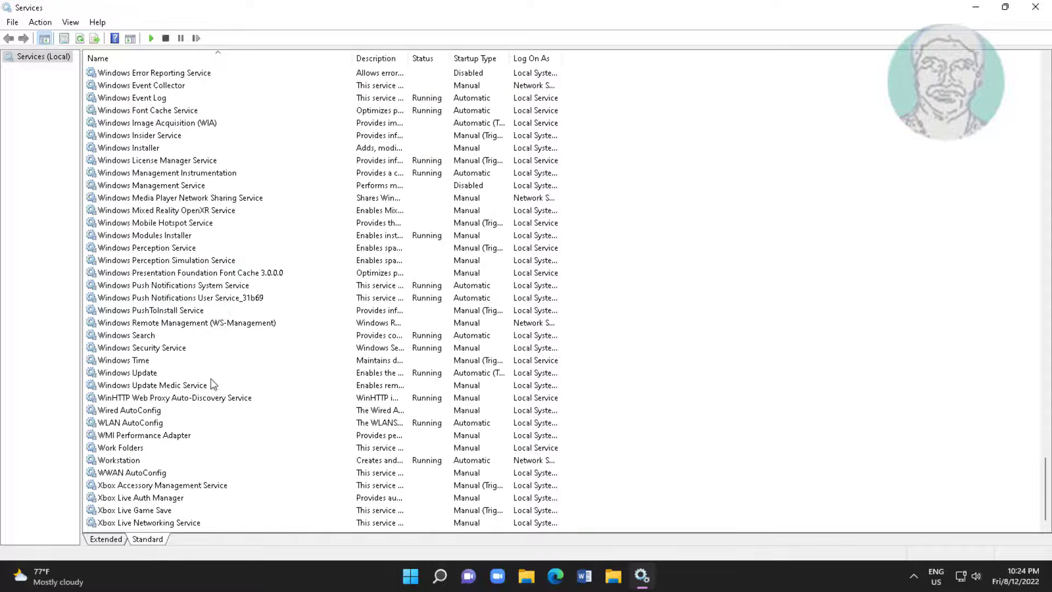
pyautogui.doubleClick(135, 375)
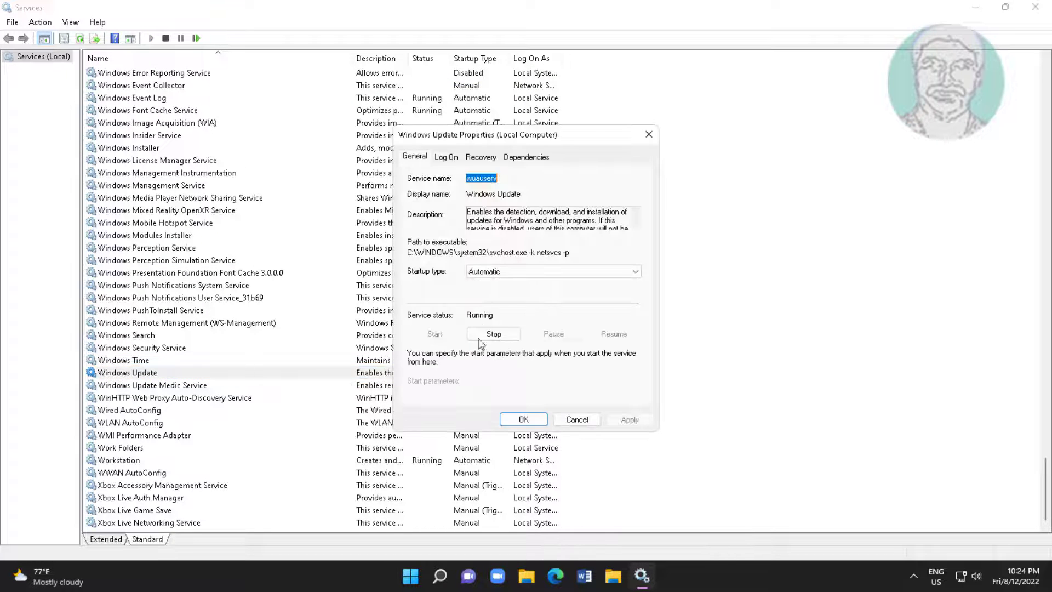
pyautogui.click(489, 335)
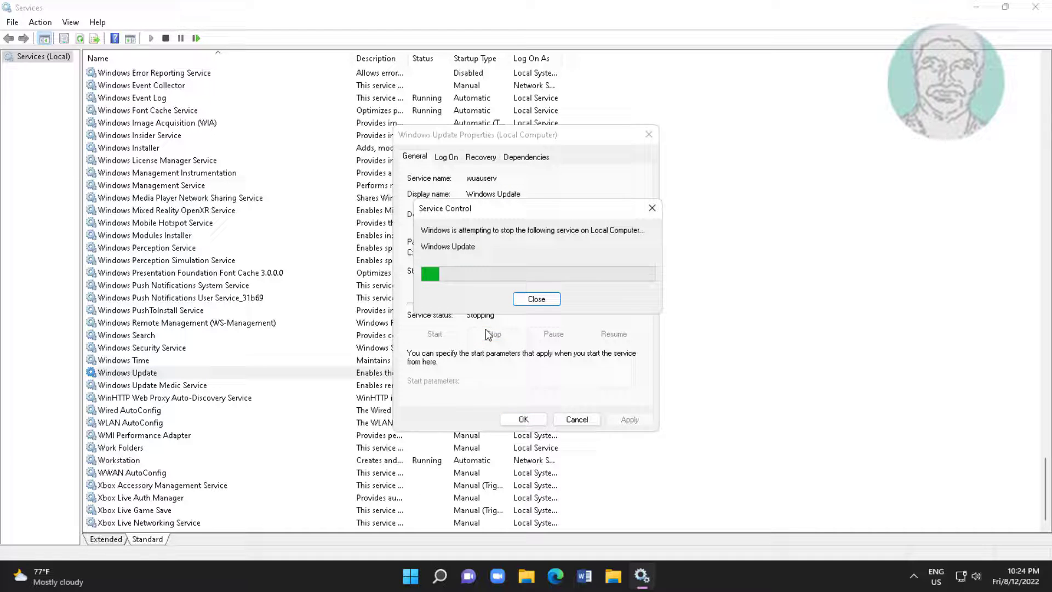
pyautogui.click(524, 420)
pyautogui.click(980, 7)
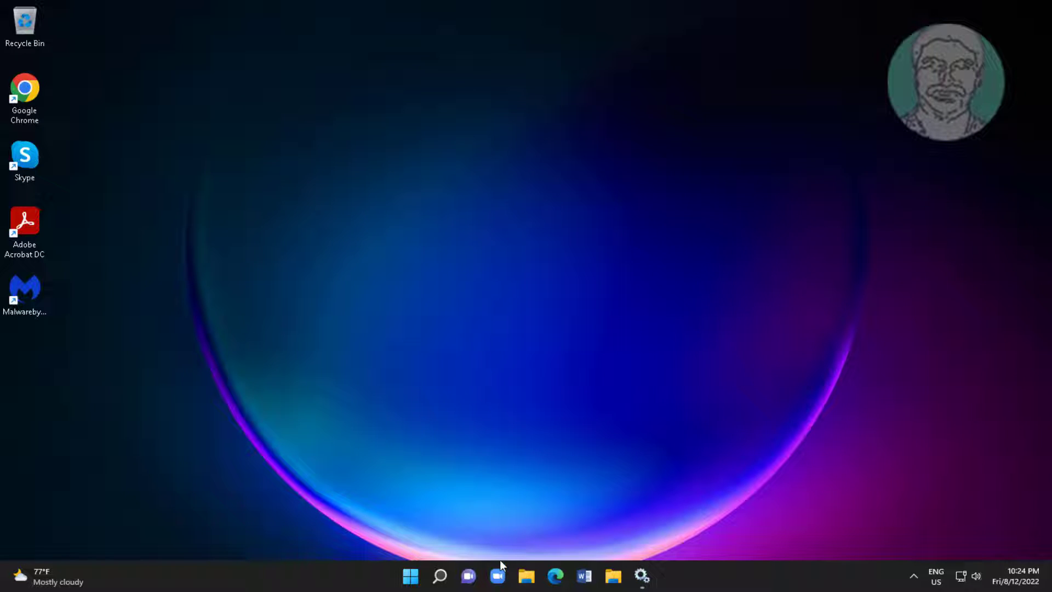
# Step: Browse in File Explorer to the C:\Windows\SoftwareDistribution folder
pyautogui.click(526, 581)
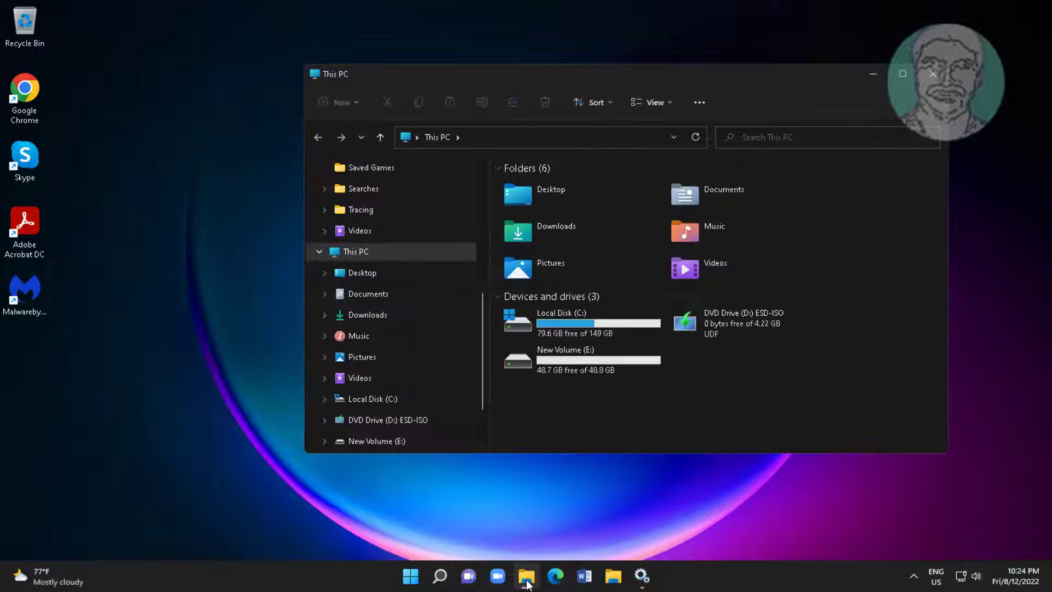
pyautogui.doubleClick(578, 317)
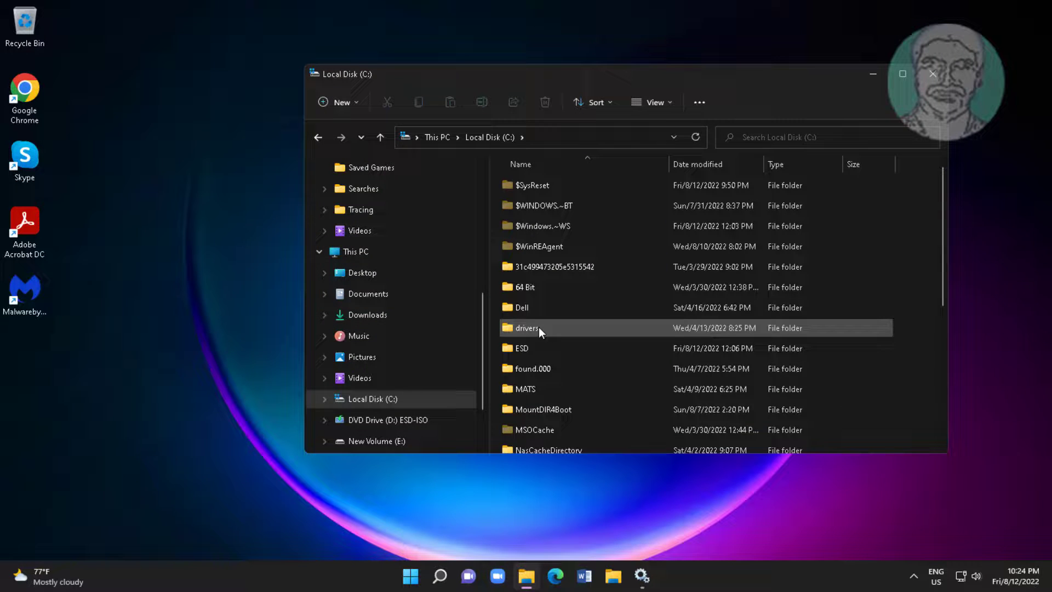
pyautogui.scroll(-4, 524, 316)
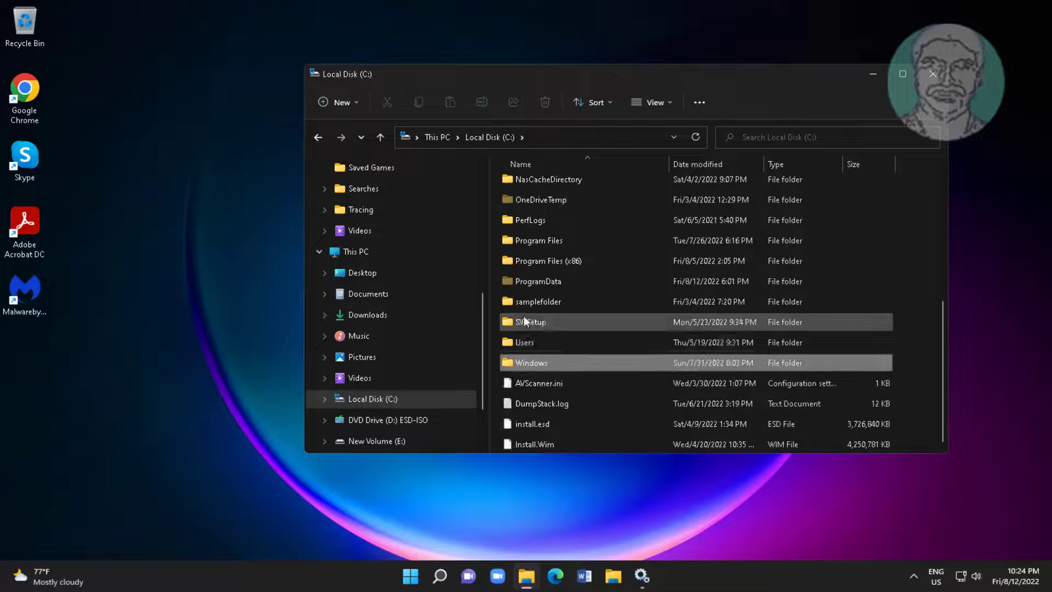
pyautogui.doubleClick(538, 361)
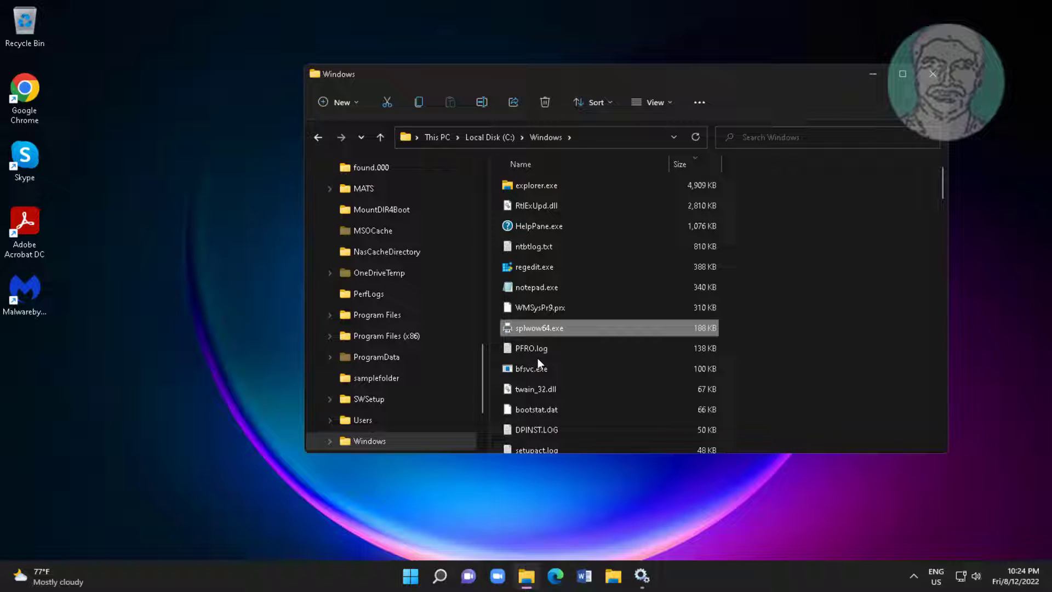
pyautogui.scroll(-15, 537, 357)
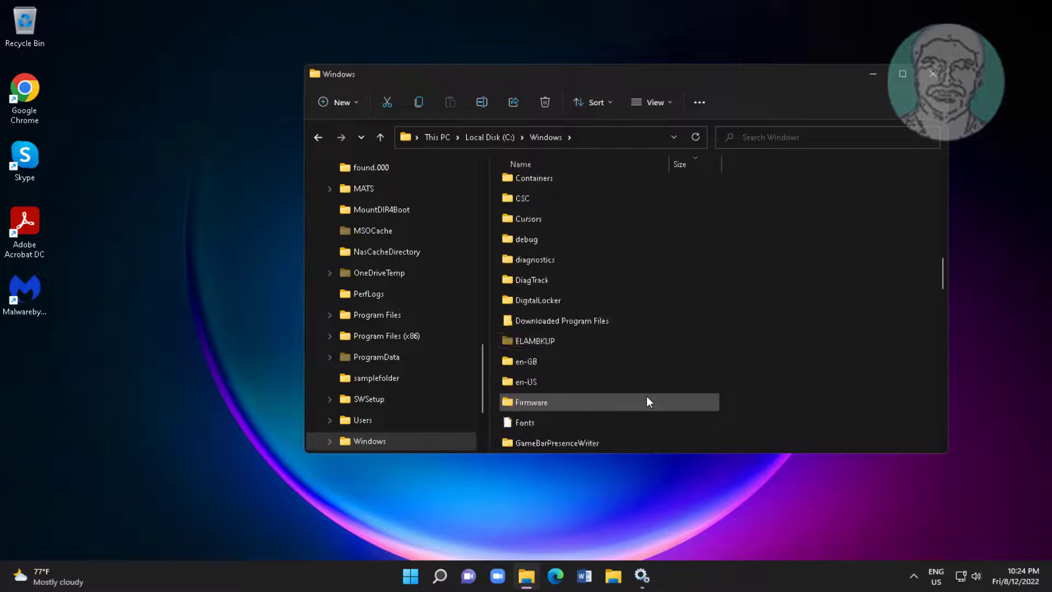
pyautogui.scroll(-5, 642, 396)
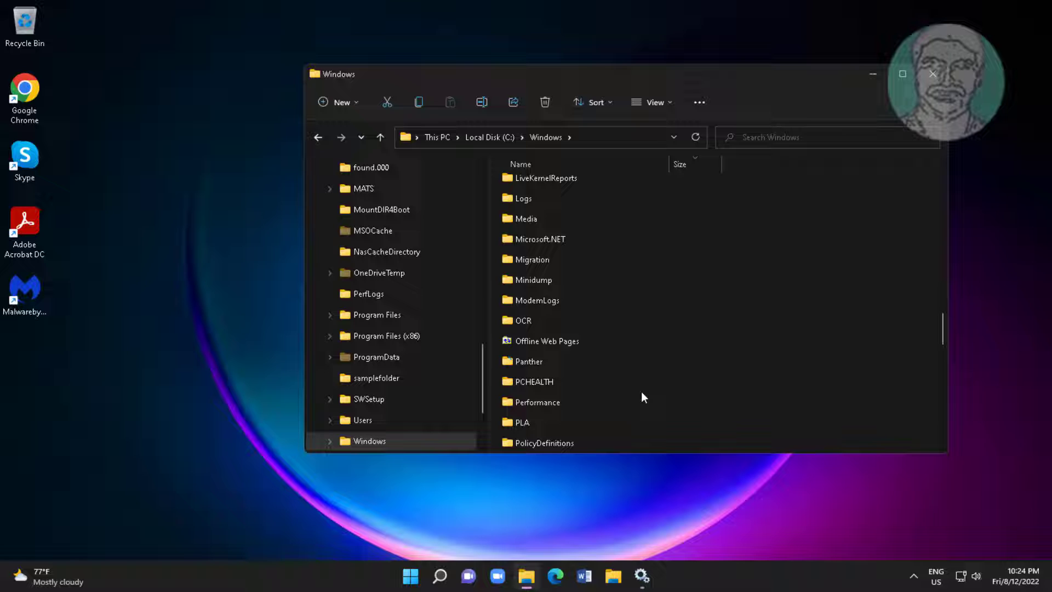
pyautogui.scroll(-5, 642, 392)
pyautogui.scroll(-5, 641, 391)
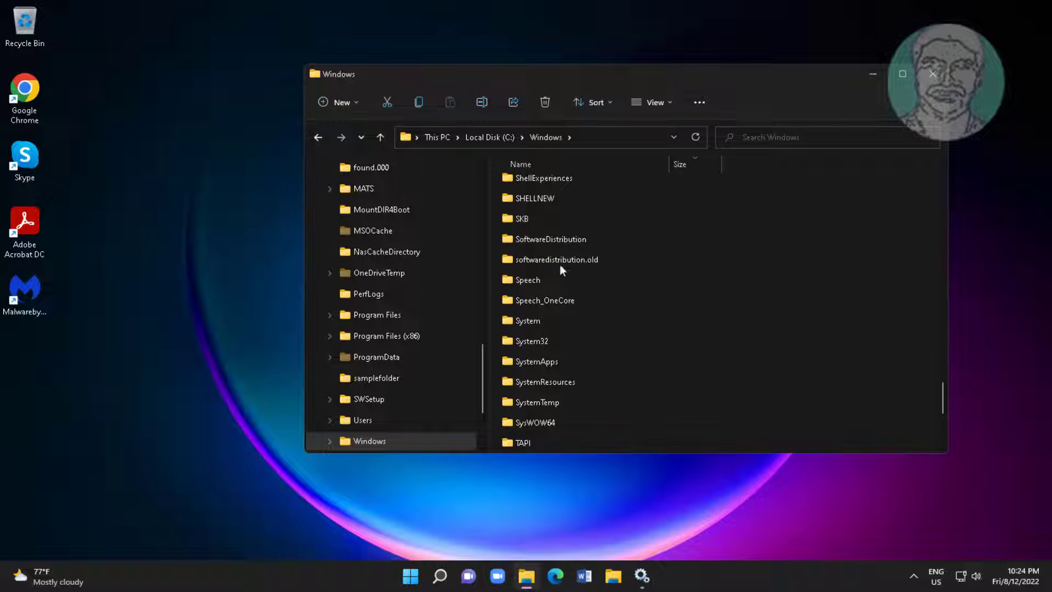
pyautogui.click(552, 242)
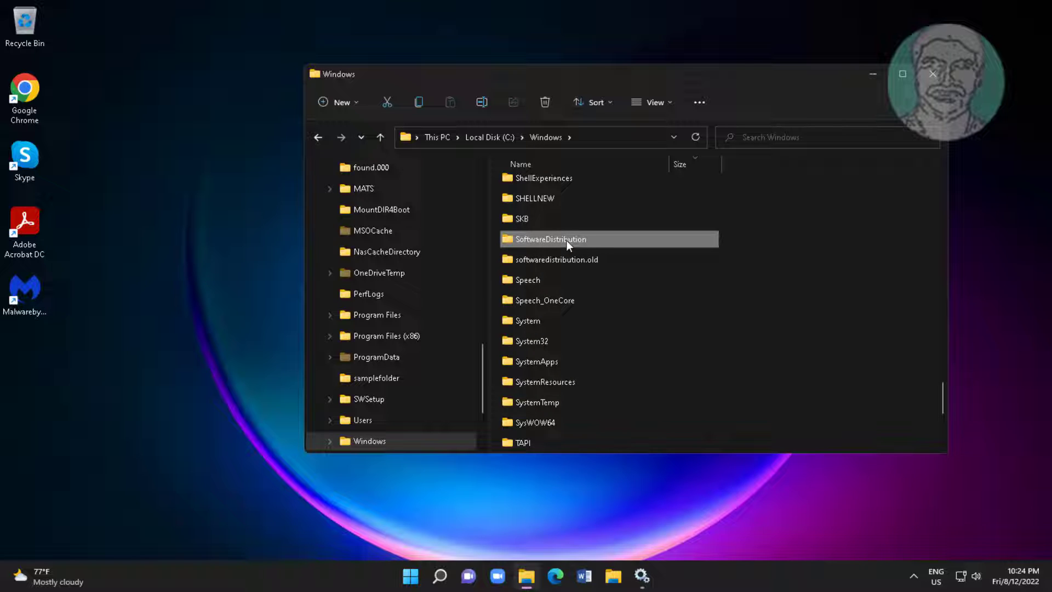
pyautogui.doubleClick(567, 242)
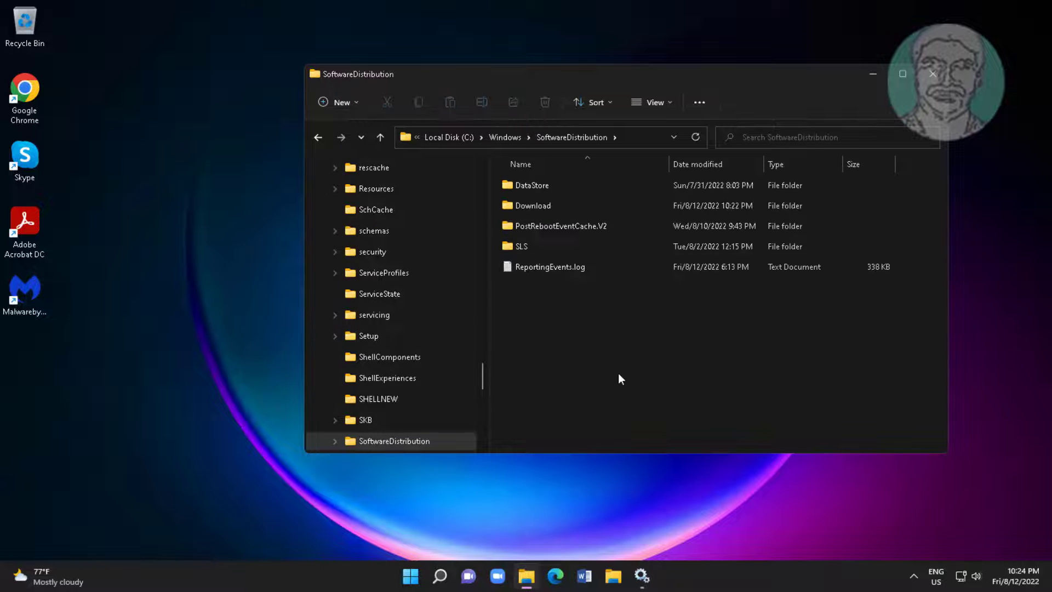
# Step: Select all five items in SoftwareDistribution and permanently delete them
pyautogui.moveTo(618, 373); pyautogui.dragTo(535, 179)
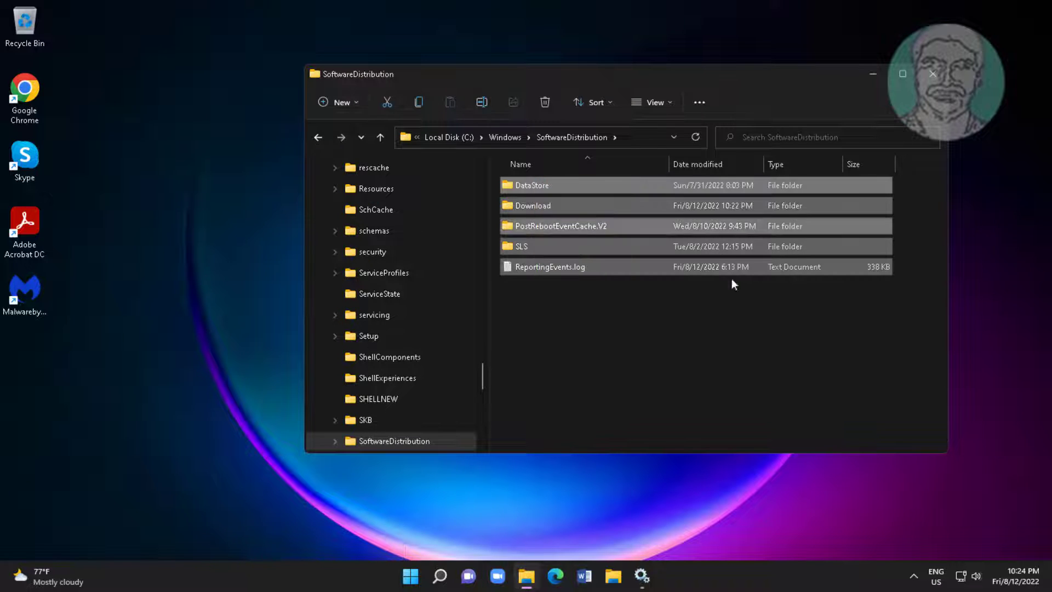
pyautogui.click(623, 241)
pyautogui.rightClick(623, 241)
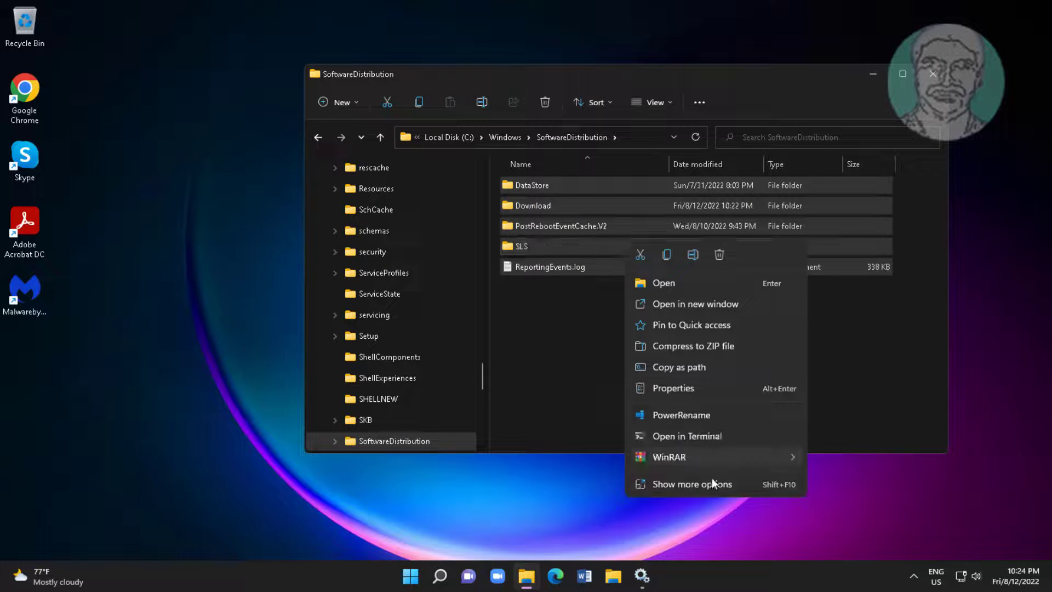
pyautogui.click(722, 255)
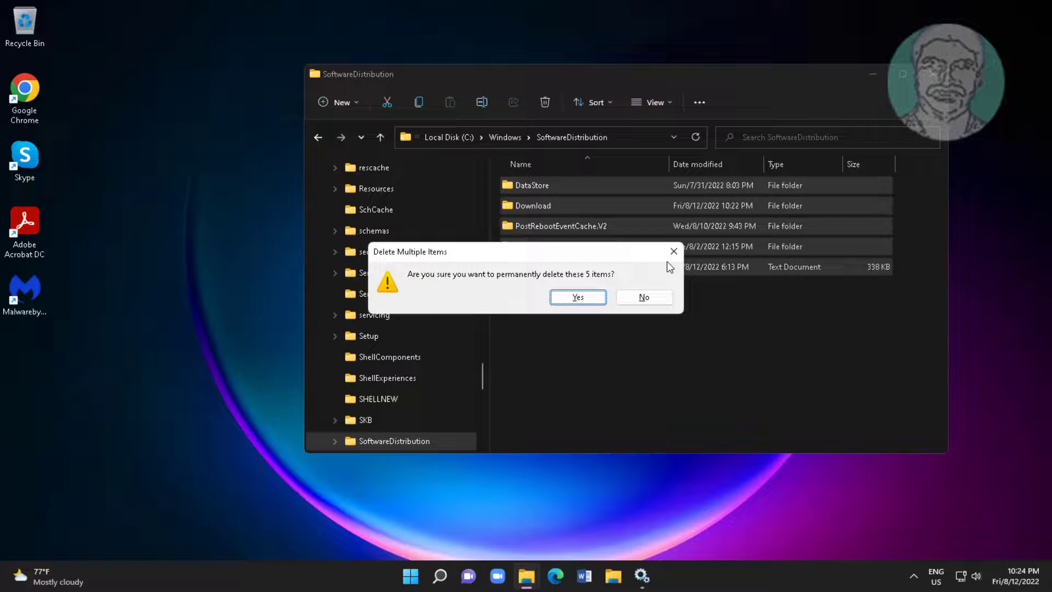
pyautogui.click(586, 296)
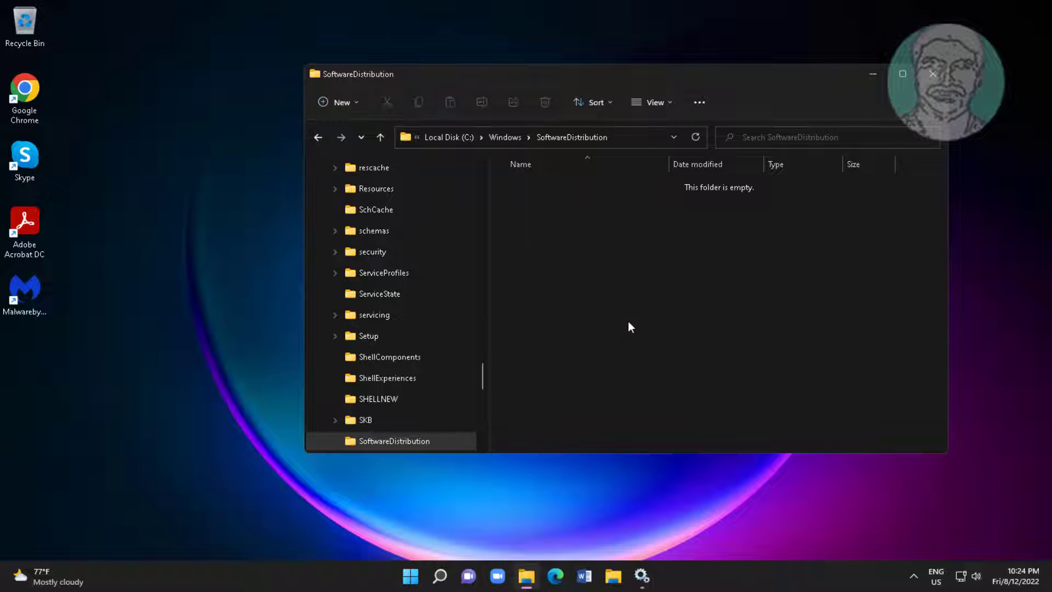
# Step: Close File Explorer, start the Windows Update service again, and close Services
pyautogui.click(933, 75)
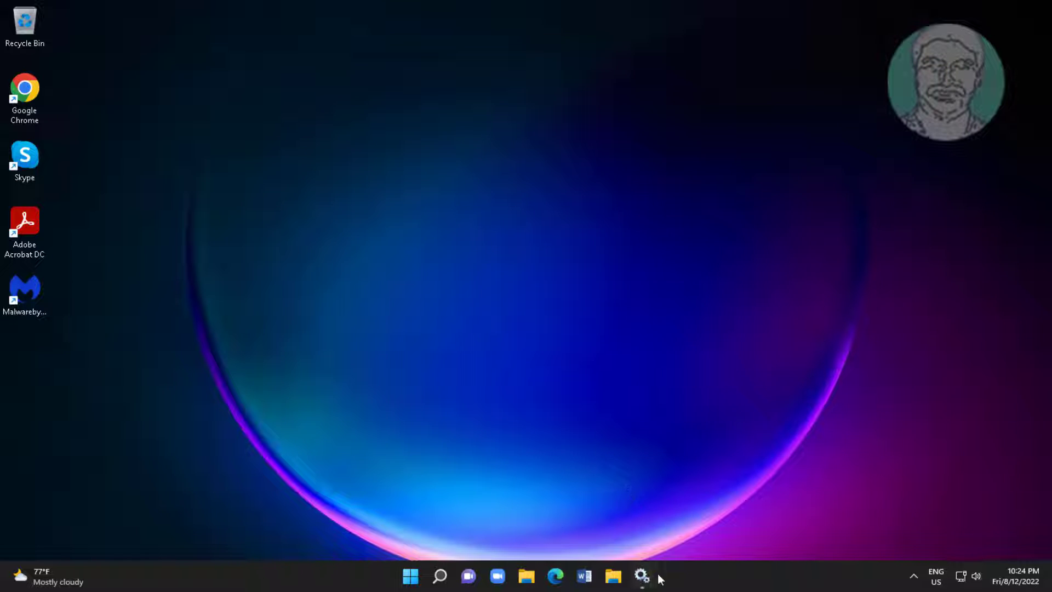
pyautogui.click(641, 574)
pyautogui.doubleClick(164, 374)
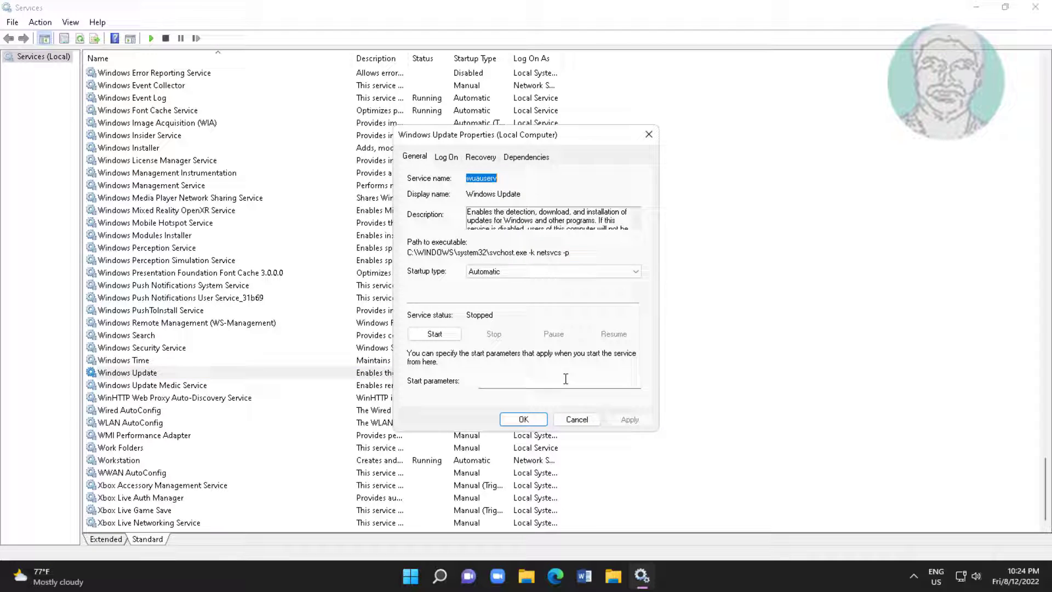
pyautogui.click(434, 335)
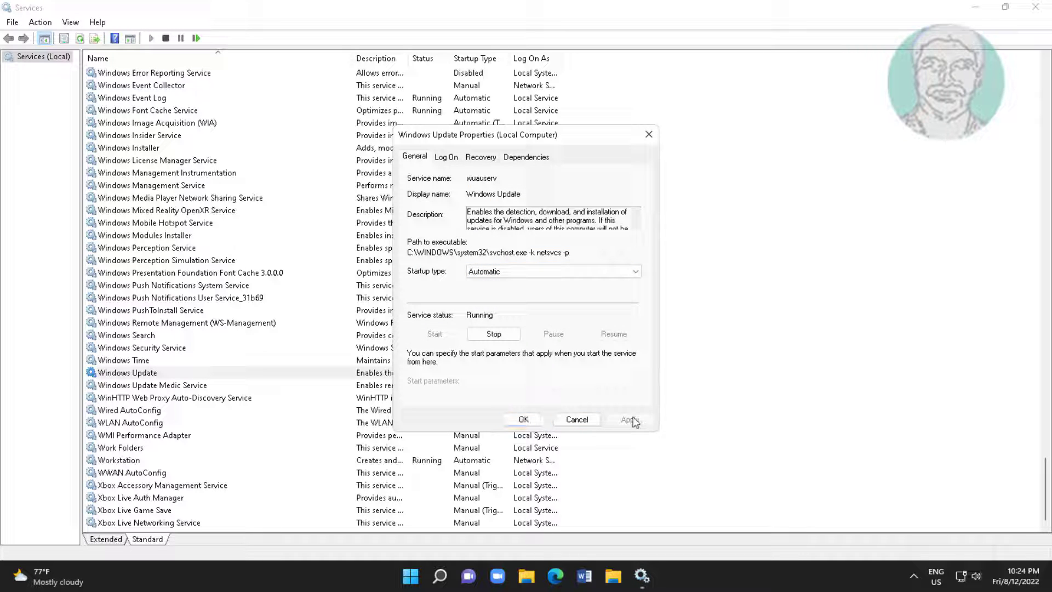
pyautogui.click(524, 420)
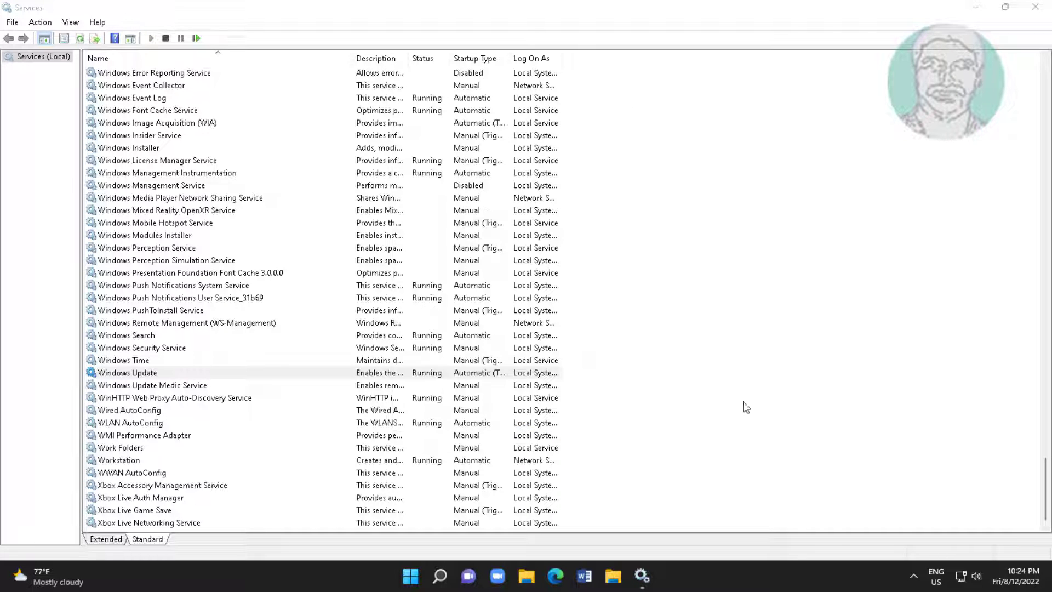
pyautogui.click(1036, 7)
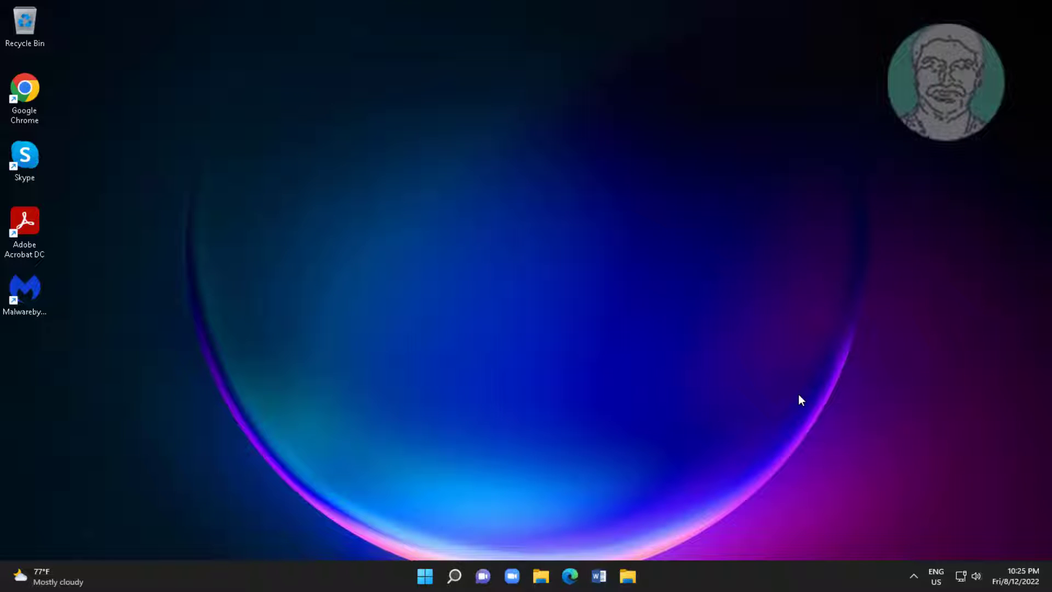
# Step: Open System Configuration via msconfig search and apply Safe boot with the Minimal option
pyautogui.click(454, 576)
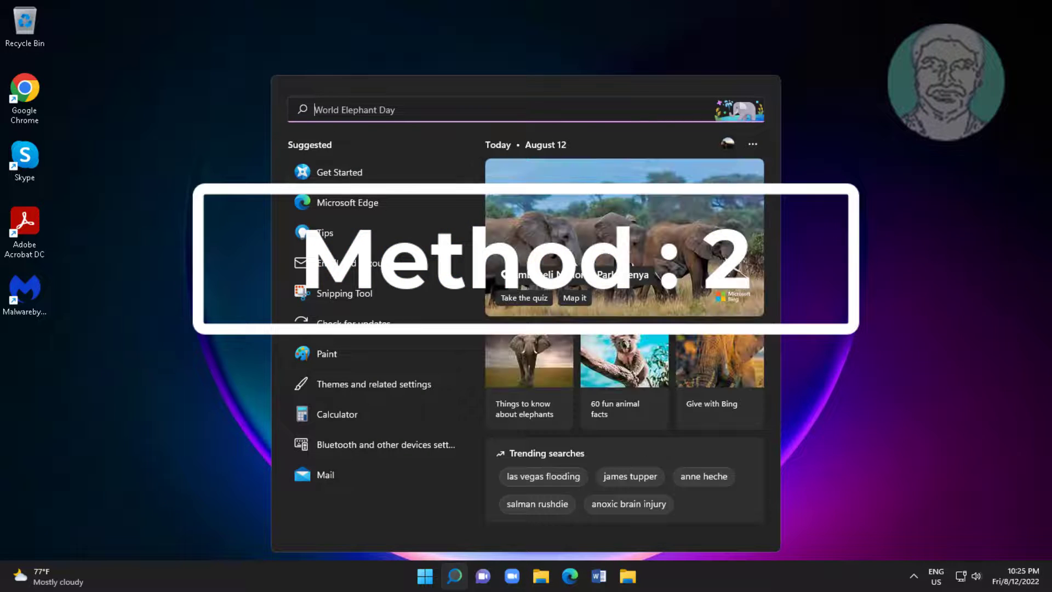
pyautogui.write('msconfg')
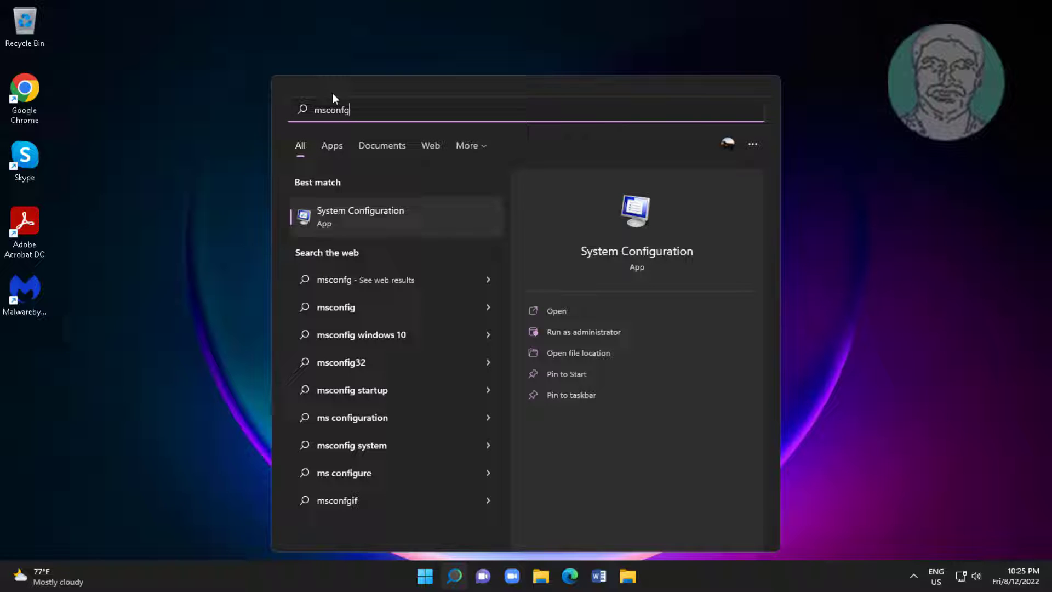
pyautogui.click(322, 209)
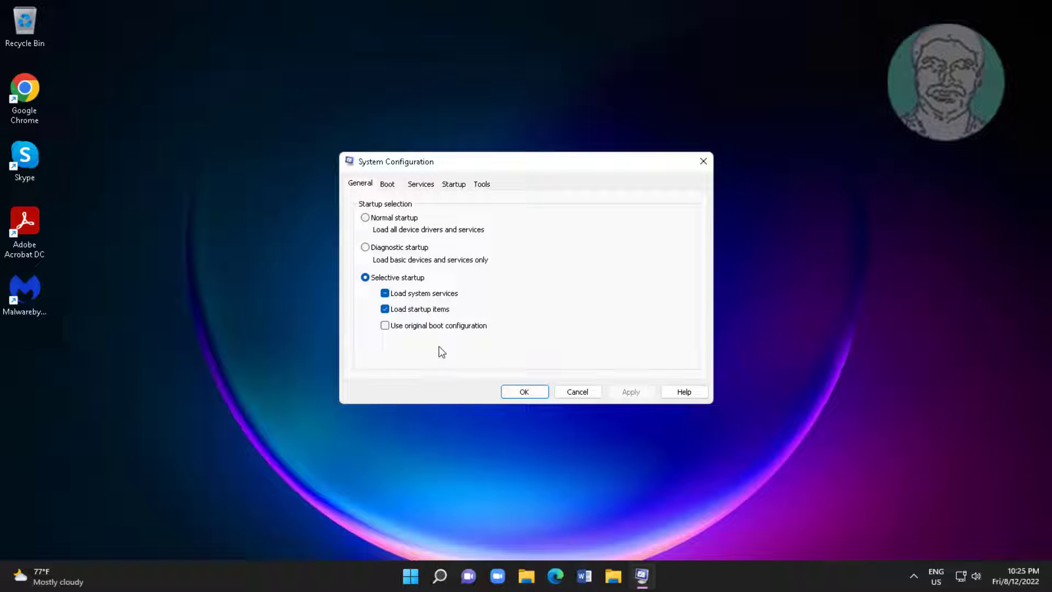
pyautogui.click(388, 185)
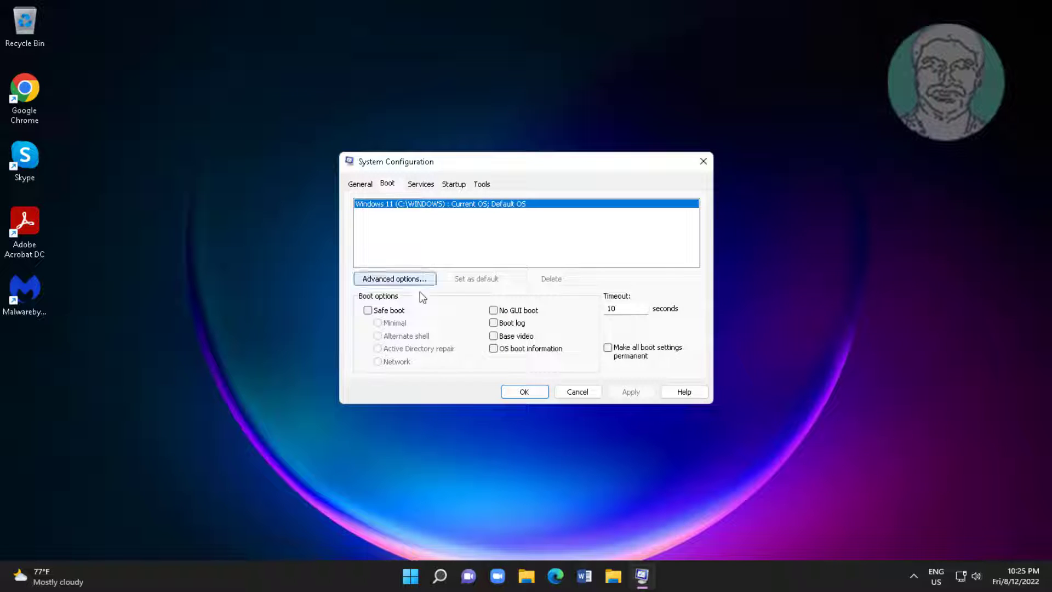
pyautogui.click(365, 311)
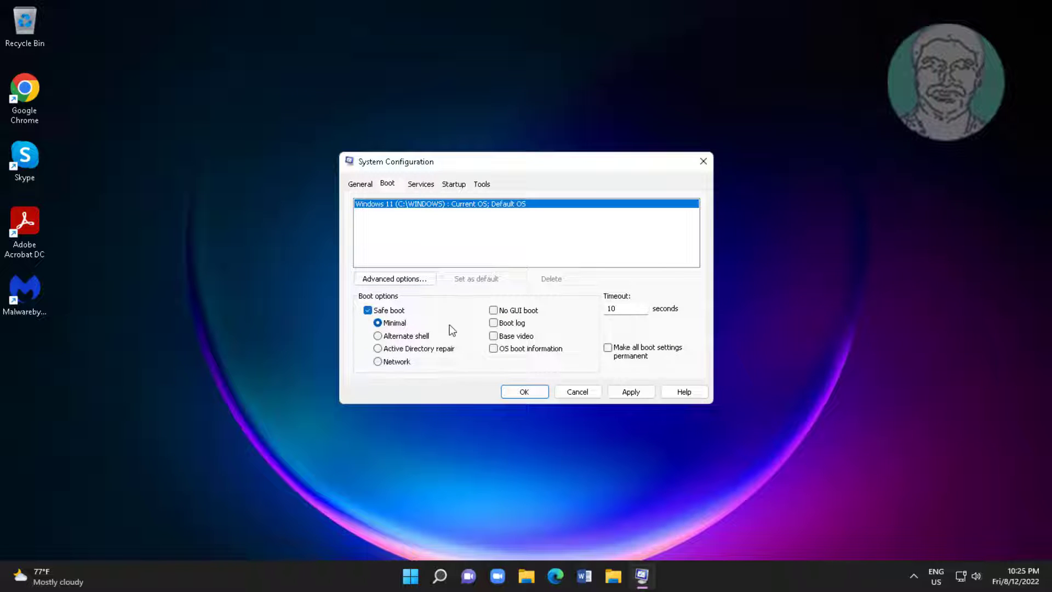
pyautogui.click(630, 393)
# Step: Confirm the boot settings, sign in with the account password after restarting, and close Get Help
pyautogui.click(515, 387)
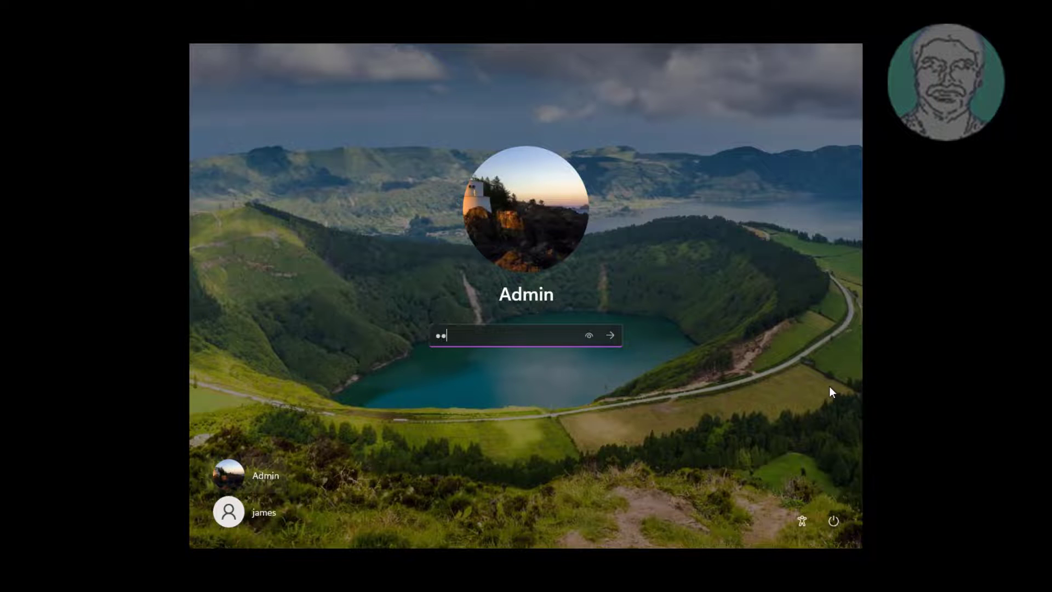
pyautogui.press('Return')
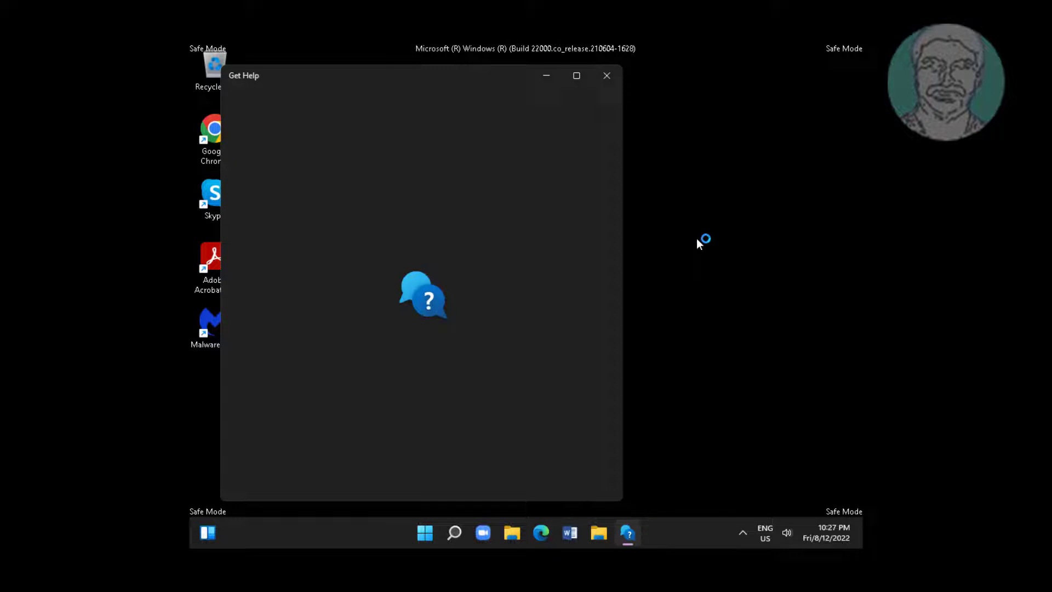
pyautogui.click(605, 71)
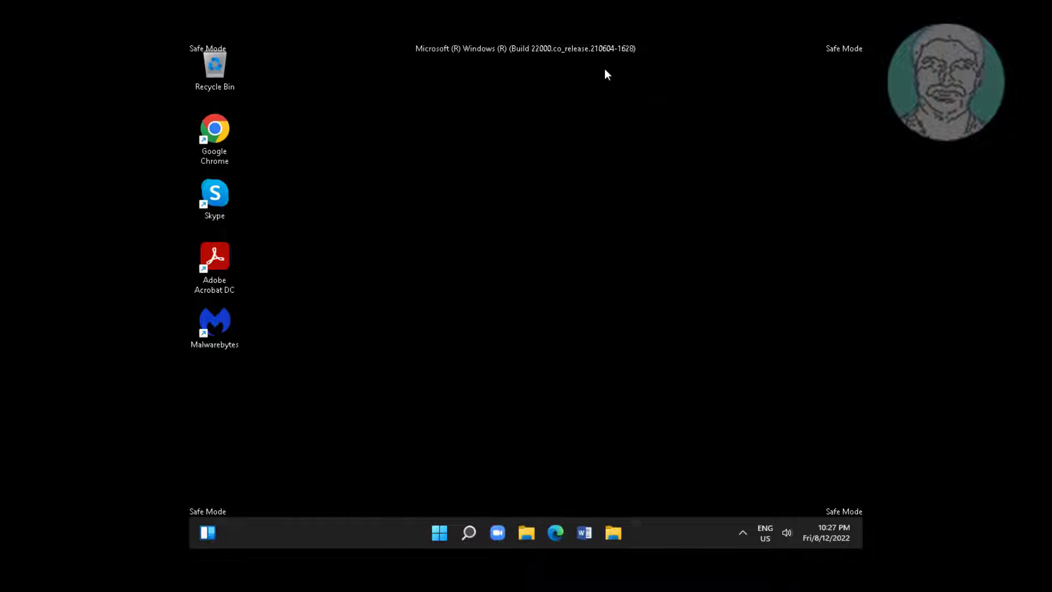
# Step: Launch Control Panel through Run with 'control' and open Programs and Features
pyautogui.rightClick(442, 535)
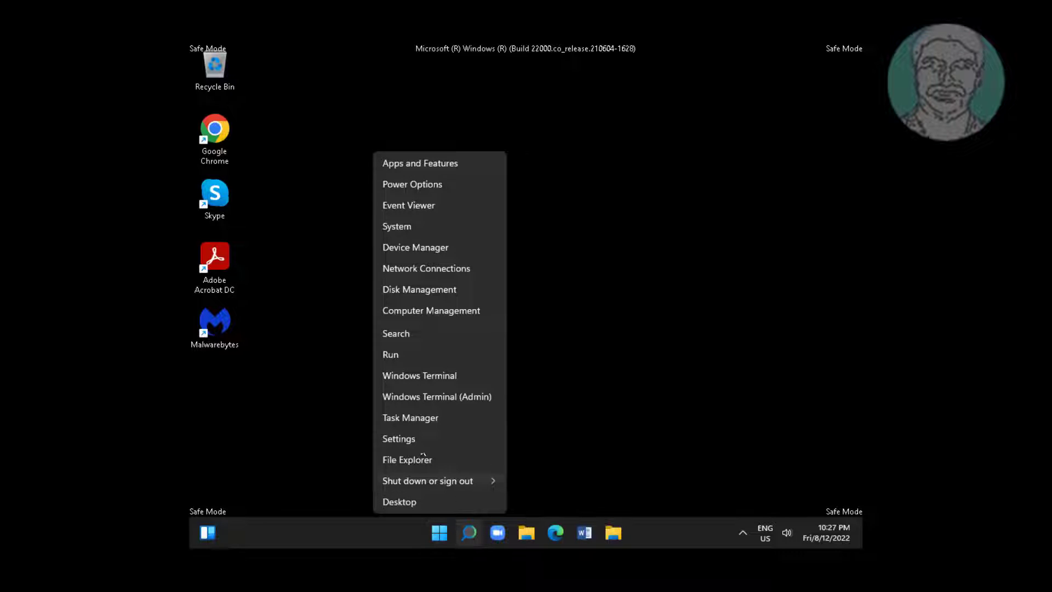
pyautogui.click(390, 354)
pyautogui.write('co')
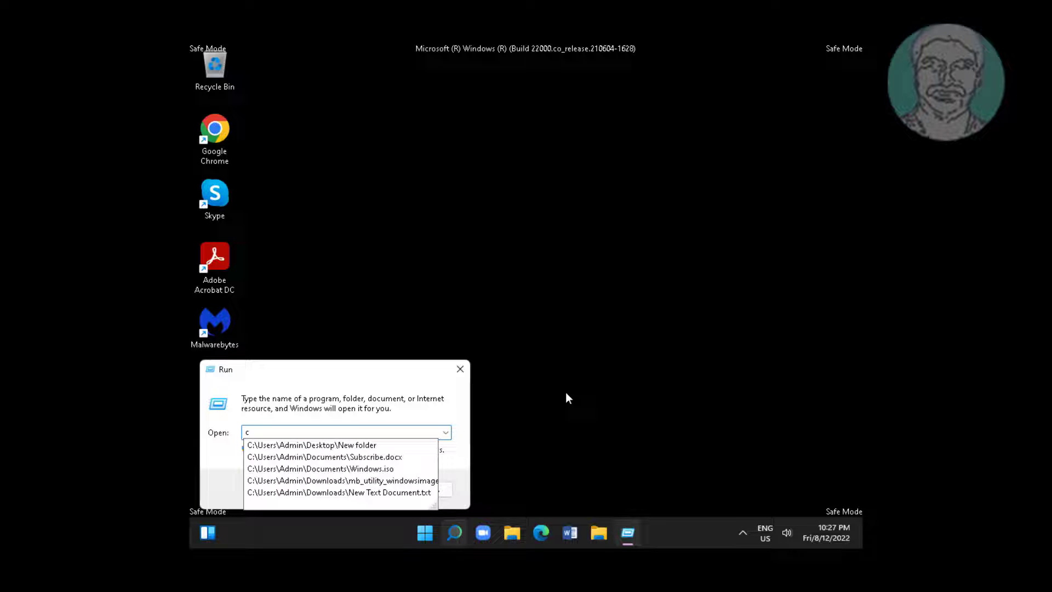
pyautogui.write('ntrol')
pyautogui.press('Return')
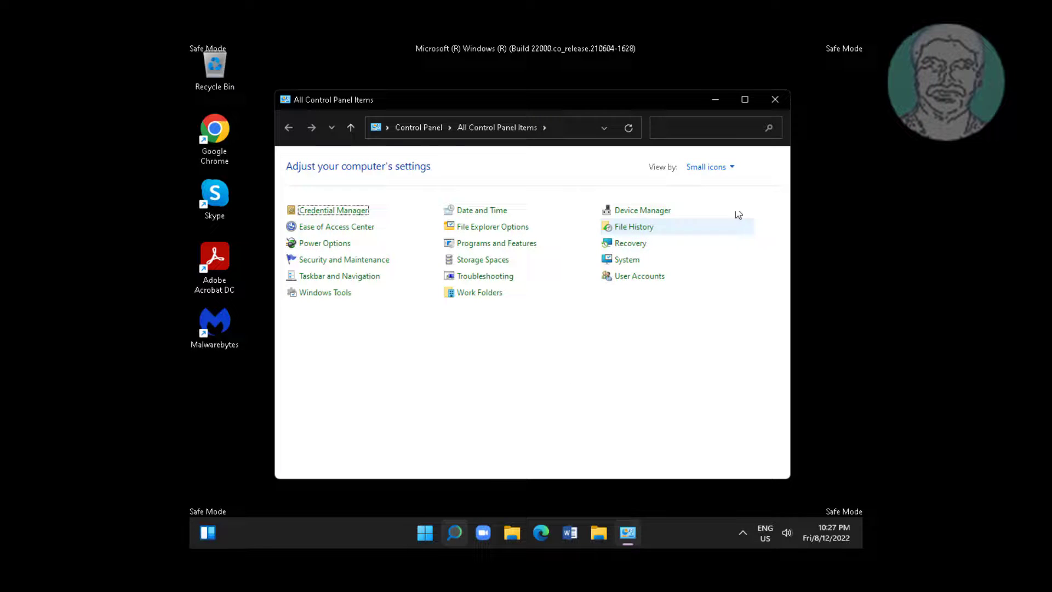
pyautogui.click(474, 244)
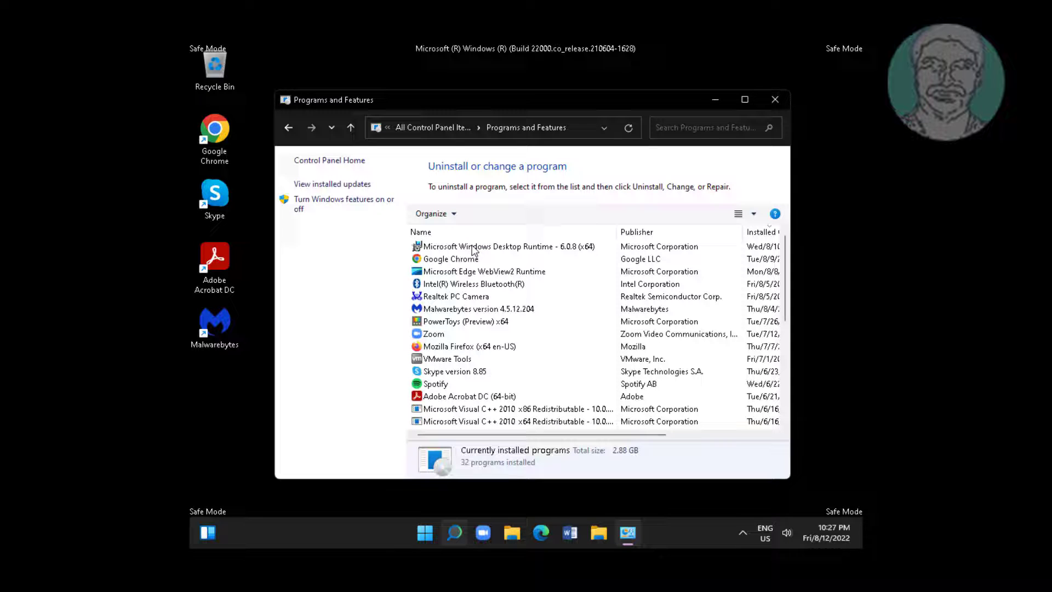
# Step: Show the installed updates sorted by Installed On, newest first
pyautogui.click(333, 187)
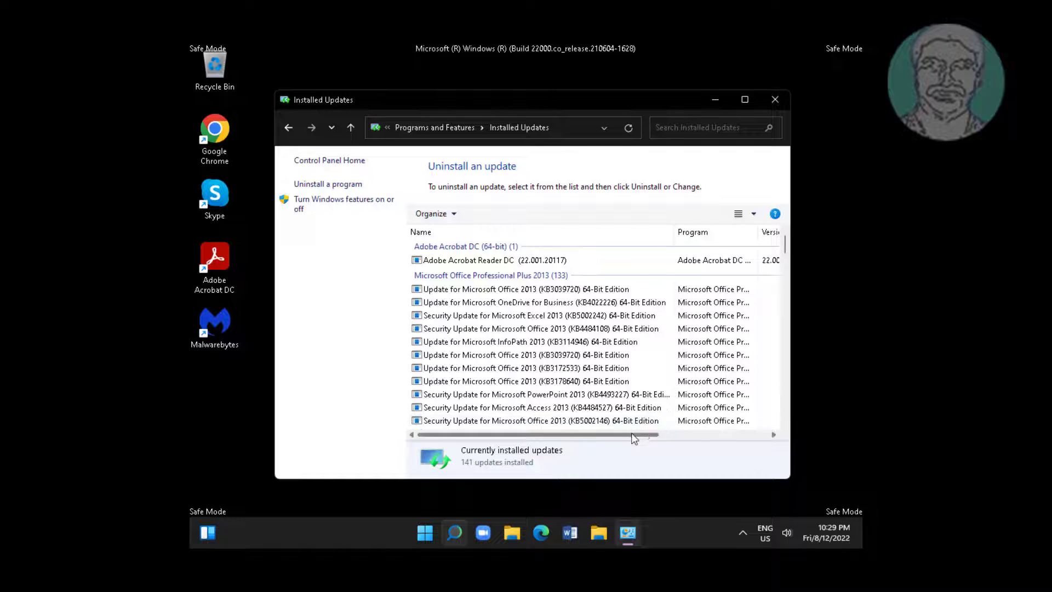
pyautogui.moveTo(634, 435); pyautogui.dragTo(784, 438)
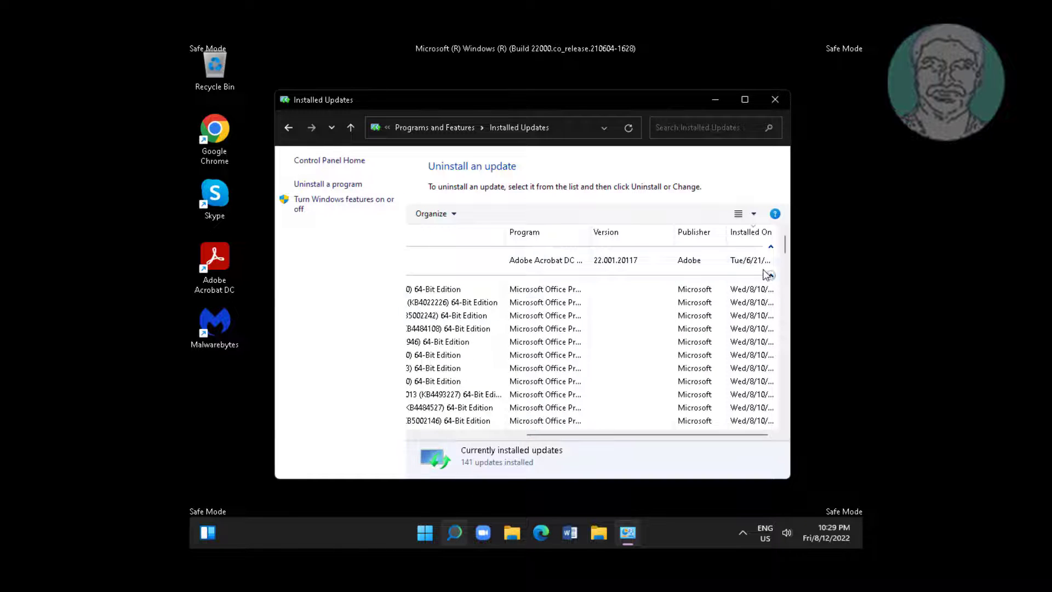
pyautogui.click(749, 233)
pyautogui.click(750, 234)
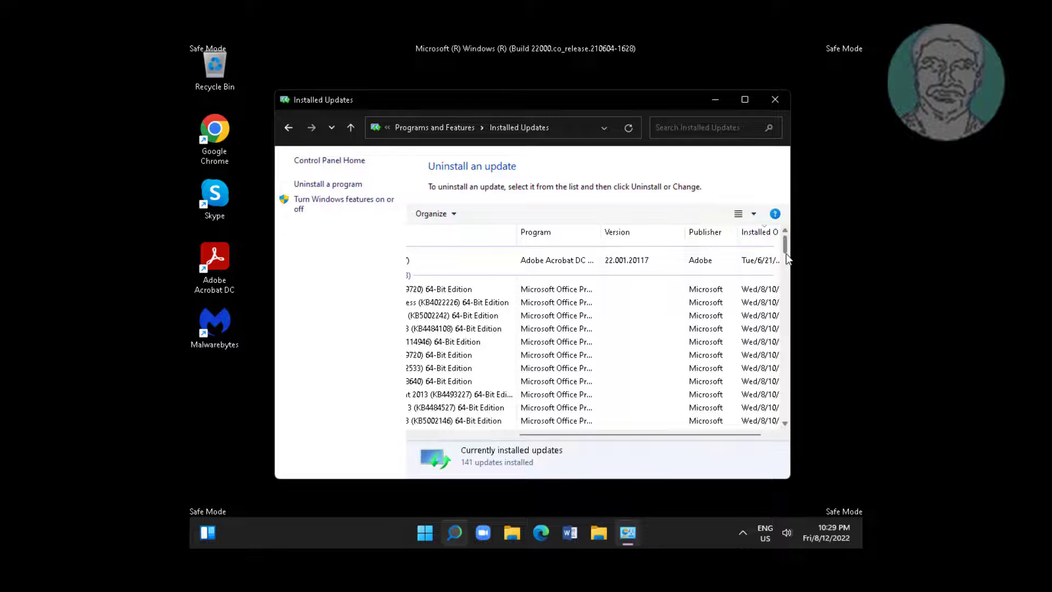
pyautogui.moveTo(787, 253); pyautogui.dragTo(476, 433)
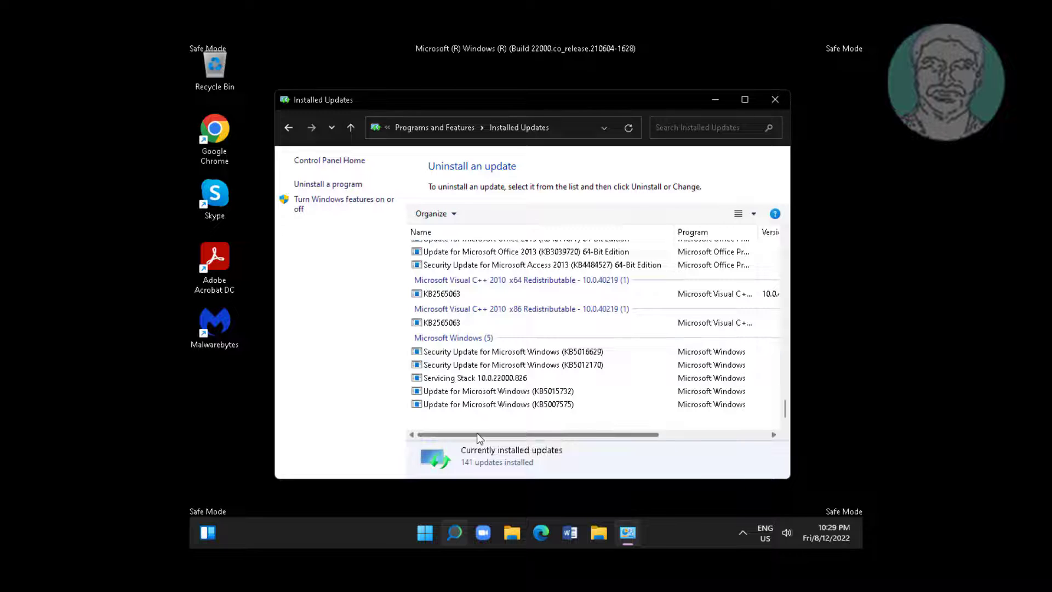
# Step: Uninstall security update KB5012170 and close the Installed Updates window
pyautogui.click(512, 365)
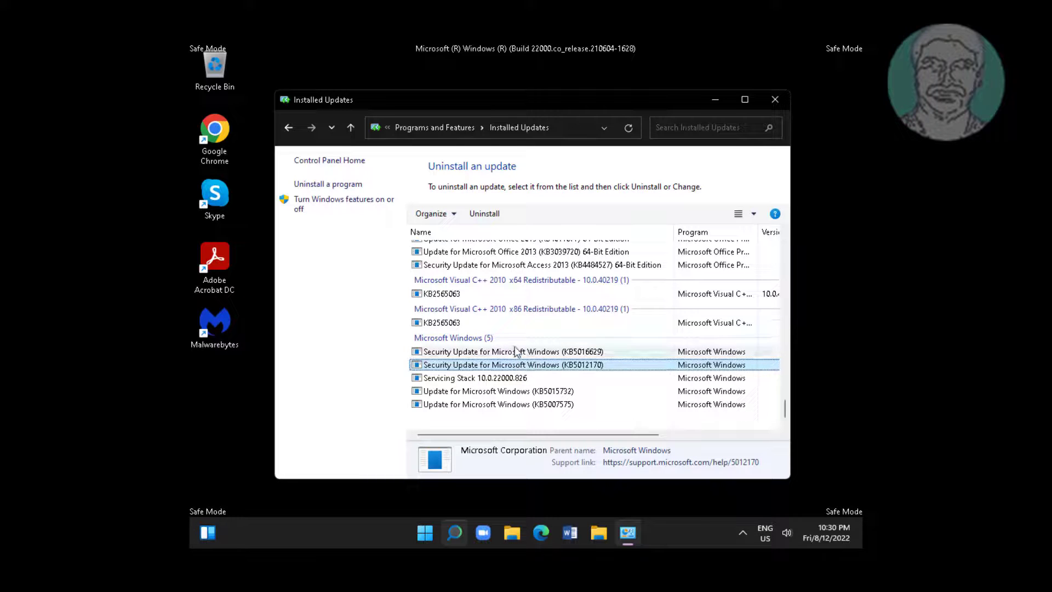
pyautogui.click(515, 353)
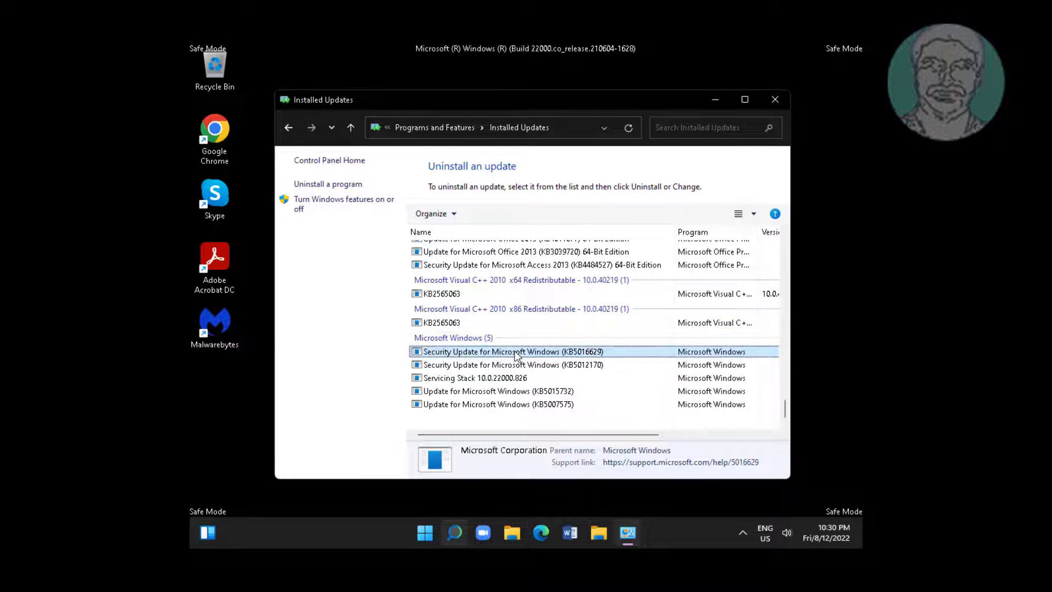
pyautogui.click(559, 365)
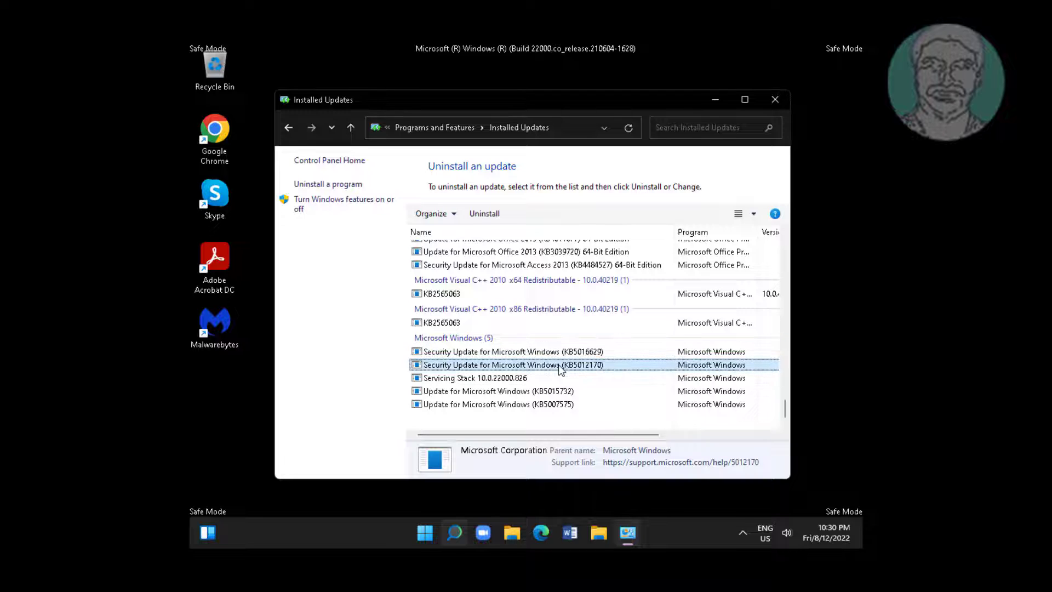
pyautogui.click(486, 215)
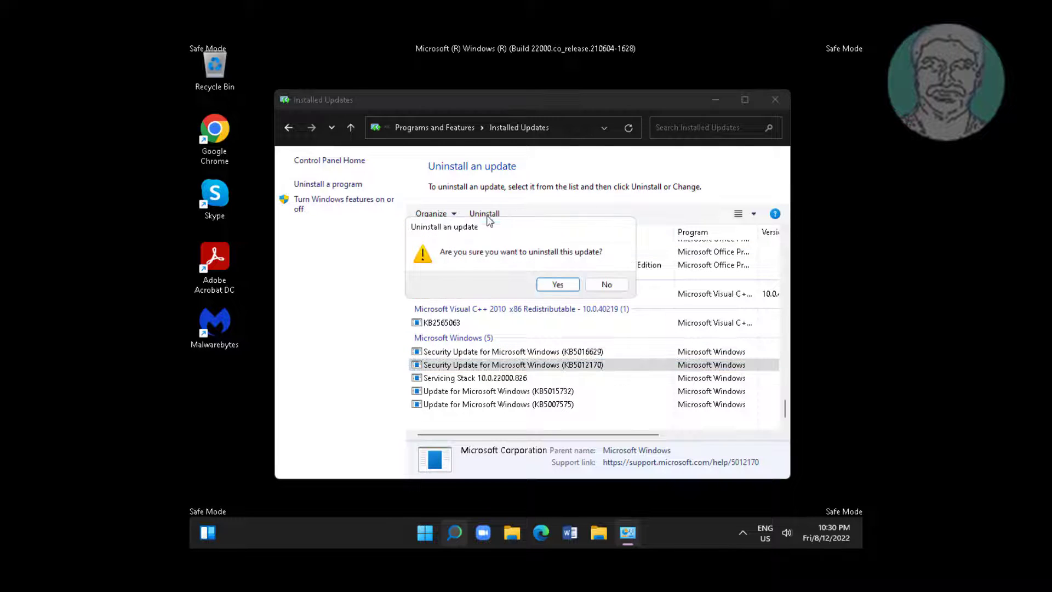
pyautogui.click(558, 284)
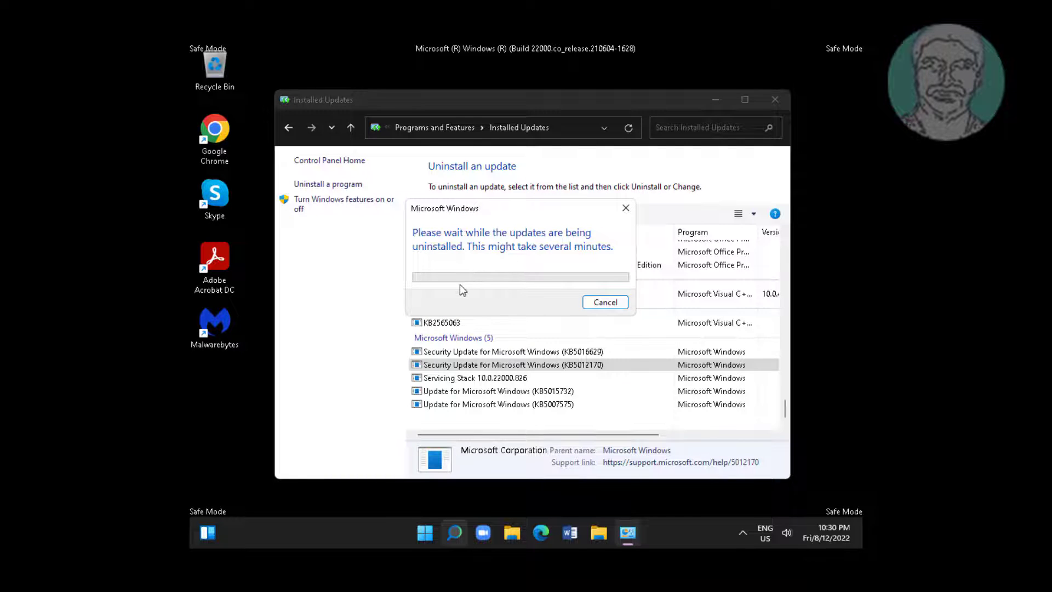
pyautogui.click(778, 100)
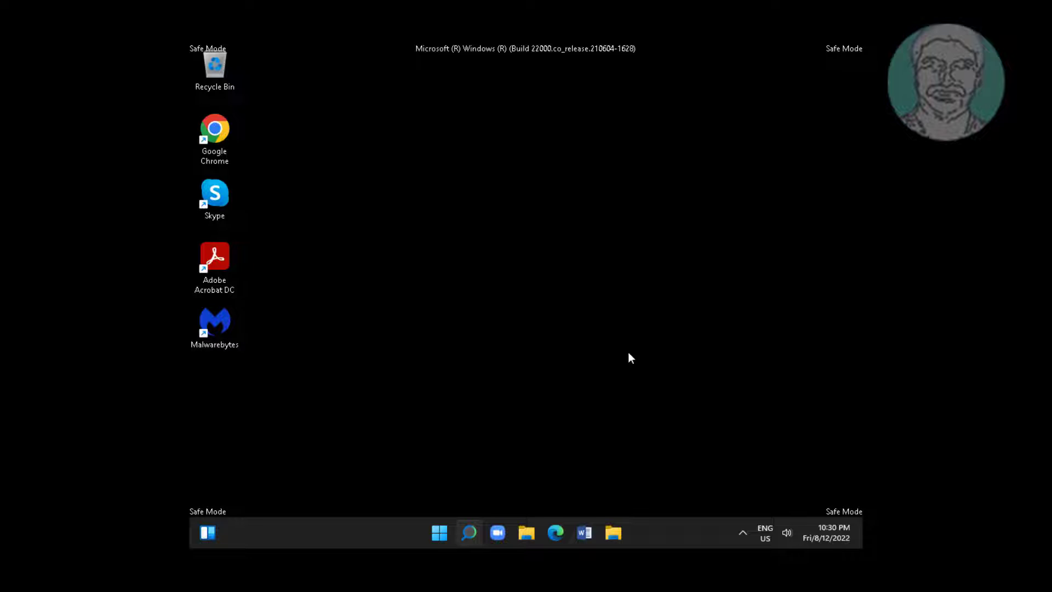
# Step: Launch msconfig from Run and turn off Safe boot on the Boot tab, saving the change
pyautogui.rightClick(443, 532)
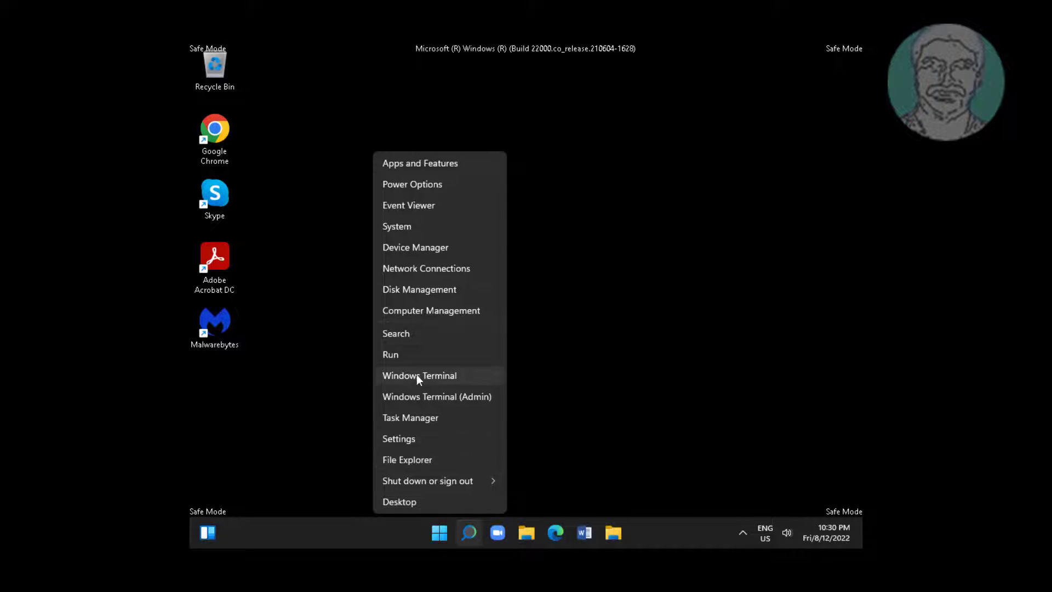
pyautogui.click(403, 355)
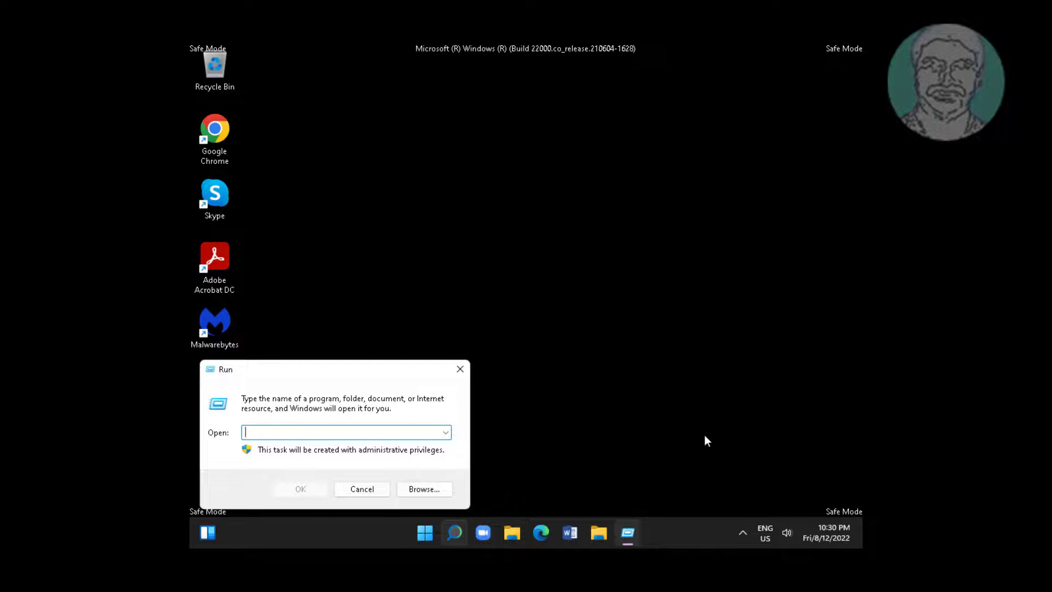
pyautogui.write('msconfig')
pyautogui.click(317, 491)
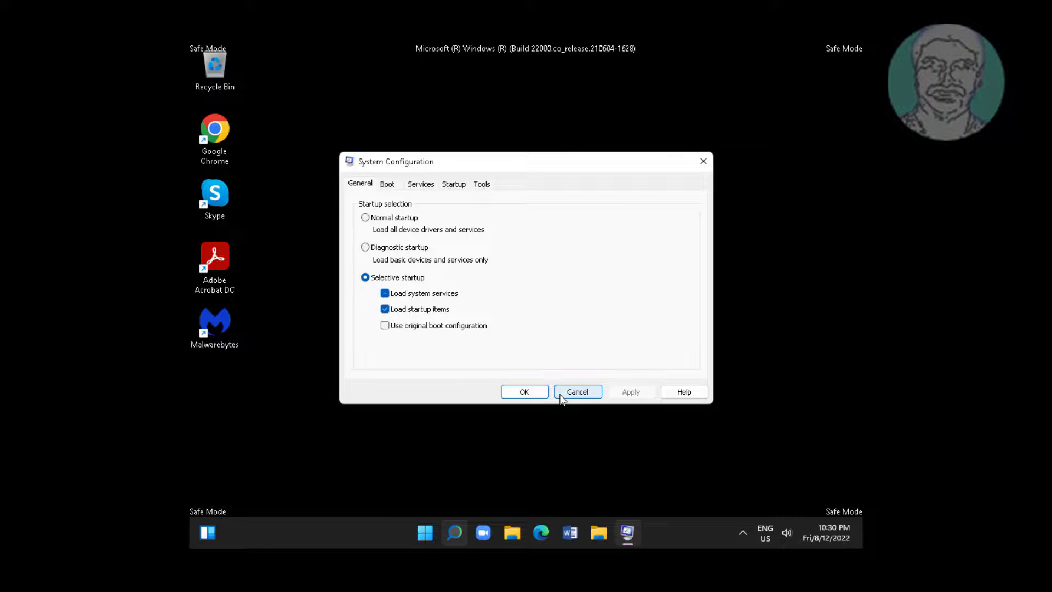
pyautogui.click(391, 185)
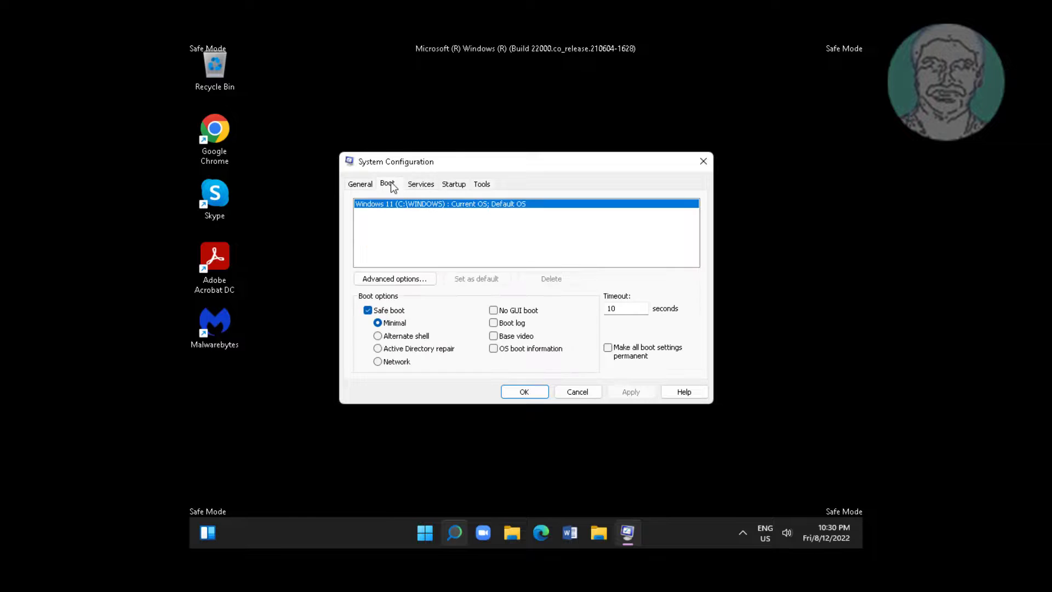
pyautogui.click(377, 310)
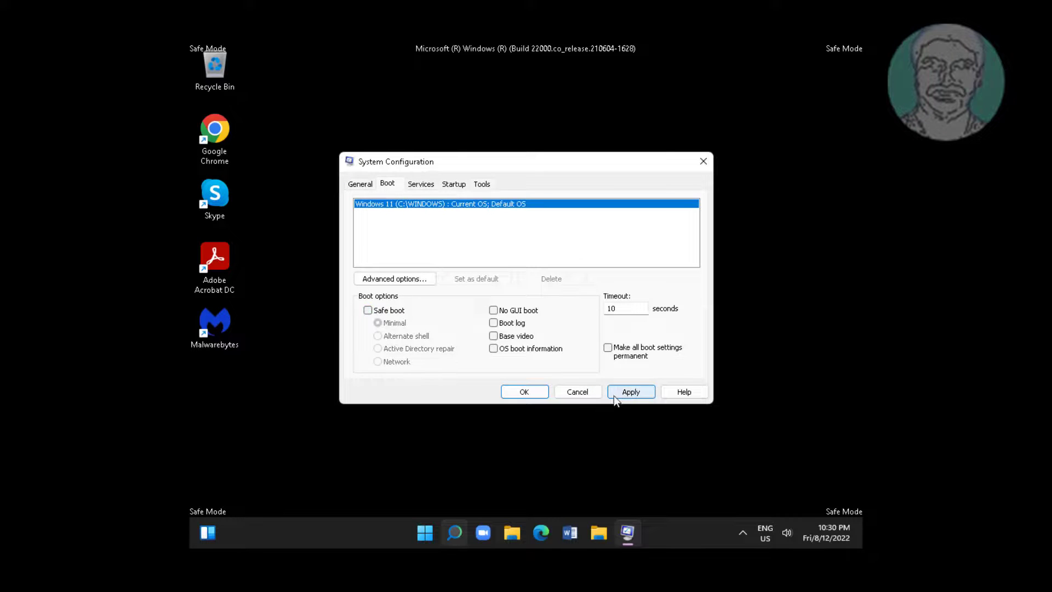
pyautogui.click(505, 392)
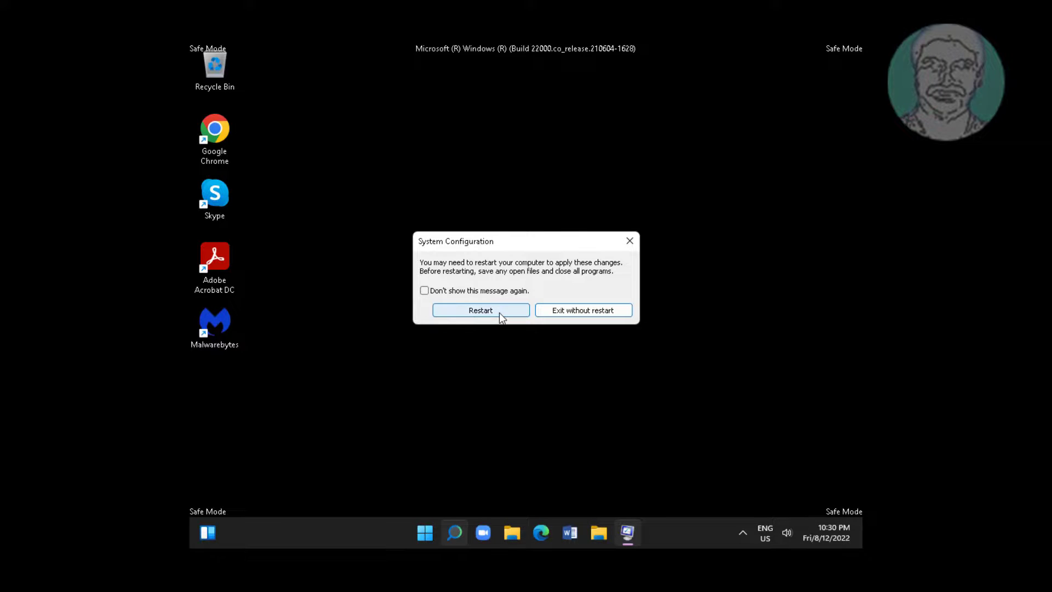